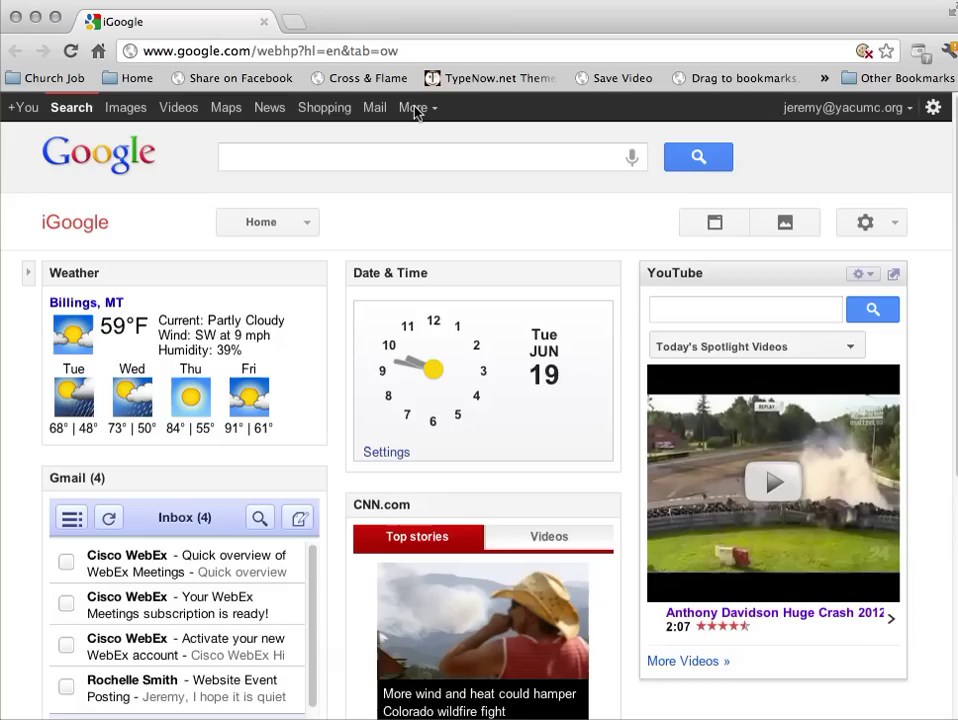
Open Google Drive from the More menu in the iGoogle top bar.
{"action": "left_click", "coordinate": [414, 108]}
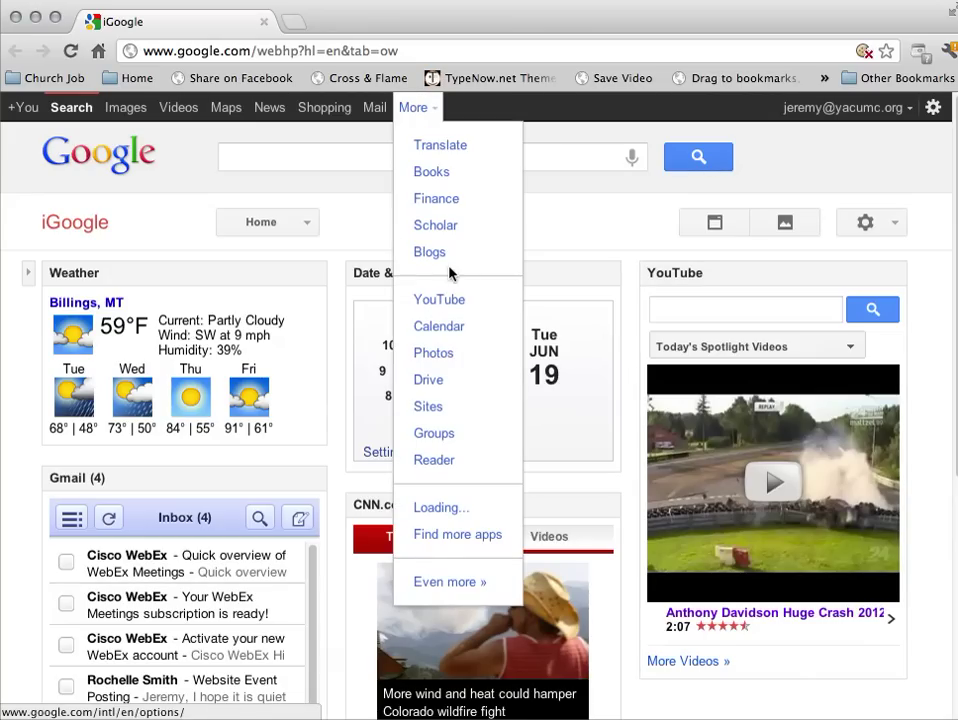
{"action": "left_click", "coordinate": [428, 380]}
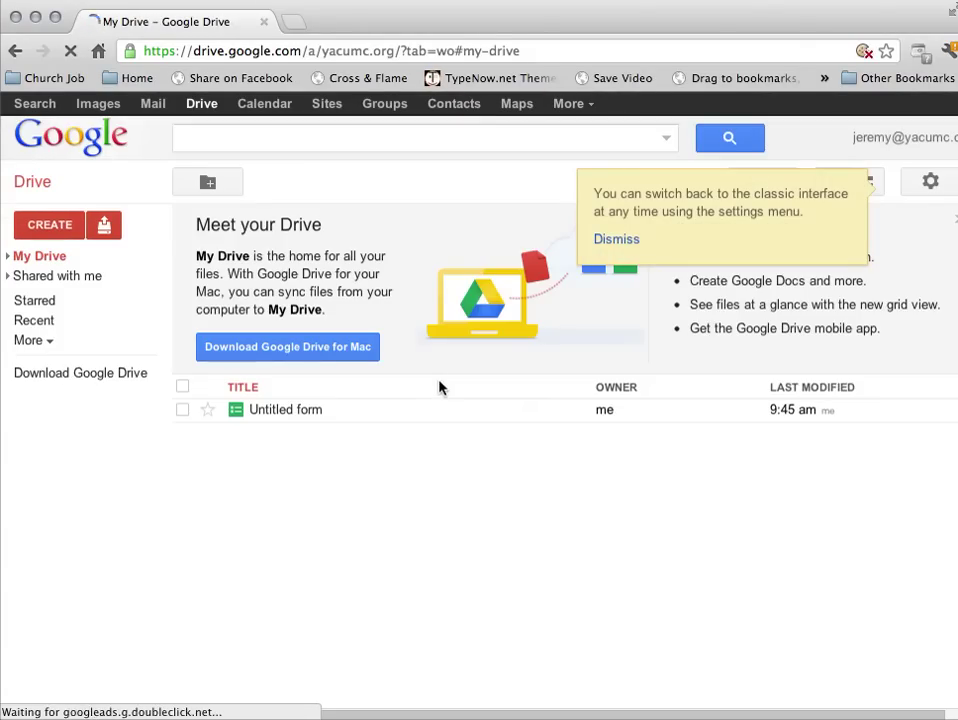
Open the red CREATE menu listing the new file types.
{"action": "left_click", "coordinate": [52, 226]}
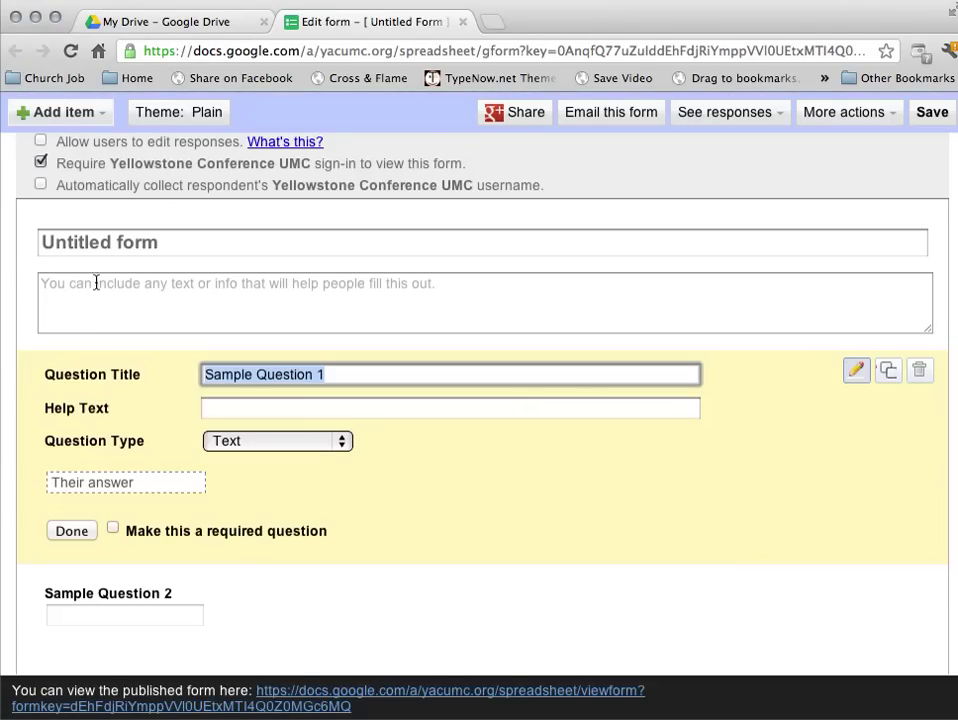
Title the new form 'Basic Feedback Form'.
{"action": "left_click", "coordinate": [195, 244]}
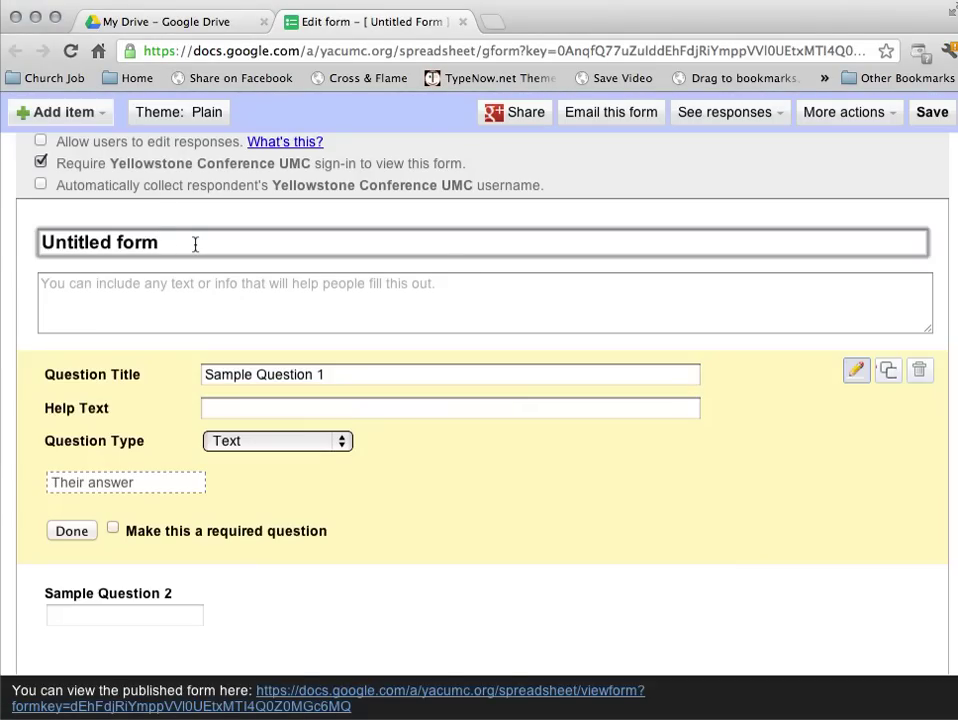
{"action": "triple_click", "coordinate": [195, 244]}
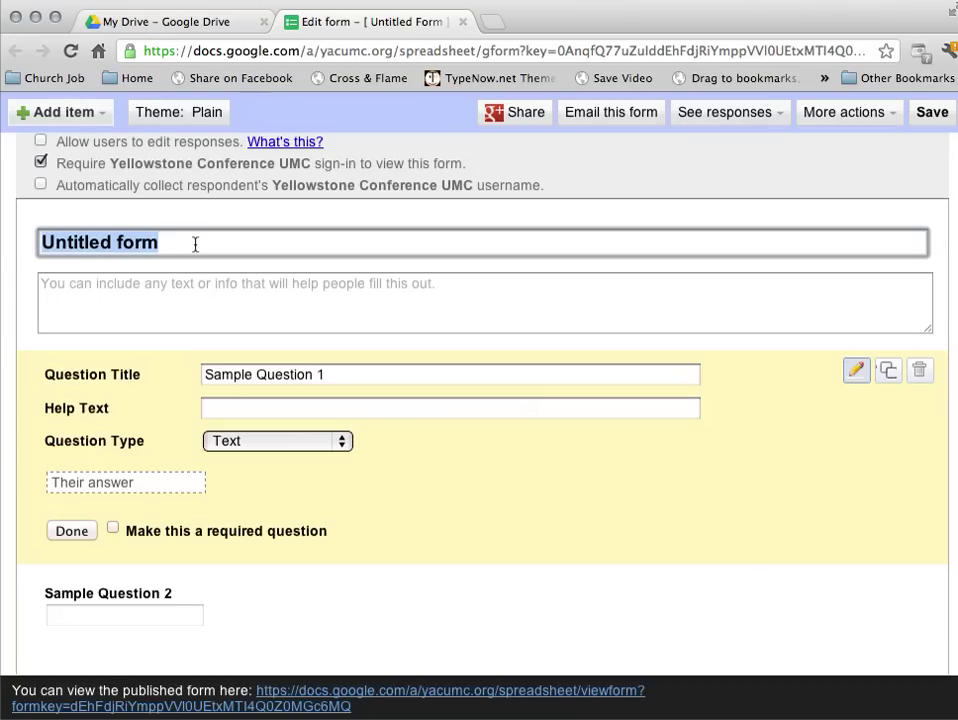
{"action": "type", "text": "Bo"}
{"action": "key", "text": "BackSpace"}
{"action": "type", "text": "ask"}
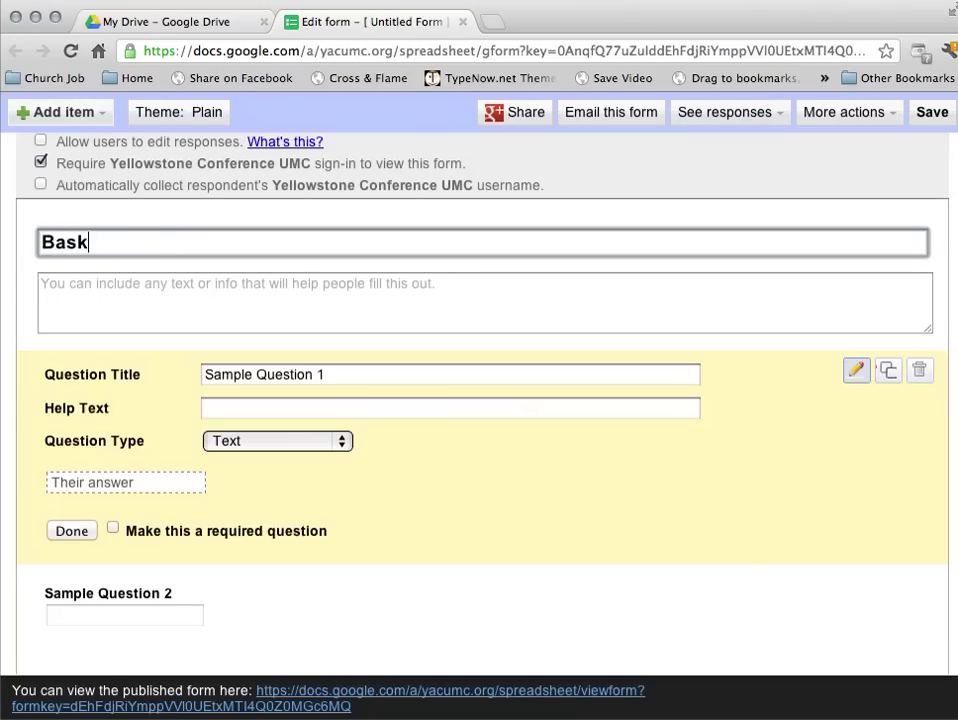
{"action": "key", "text": "BackSpace"}
{"action": "type", "text": "ic Feed"}
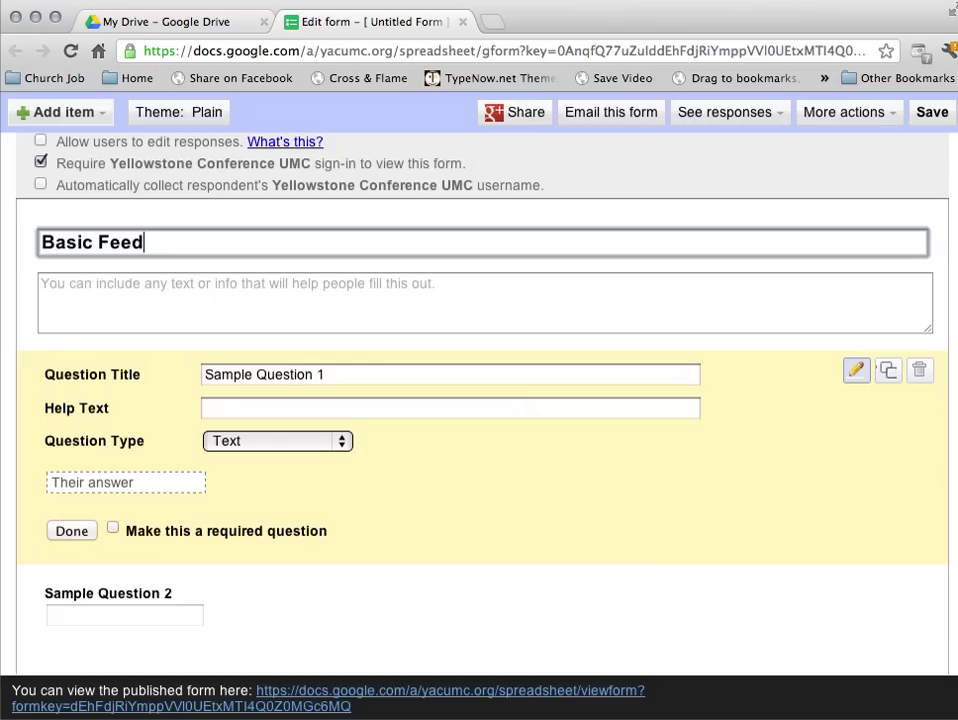
{"action": "type", "text": "back Form"}
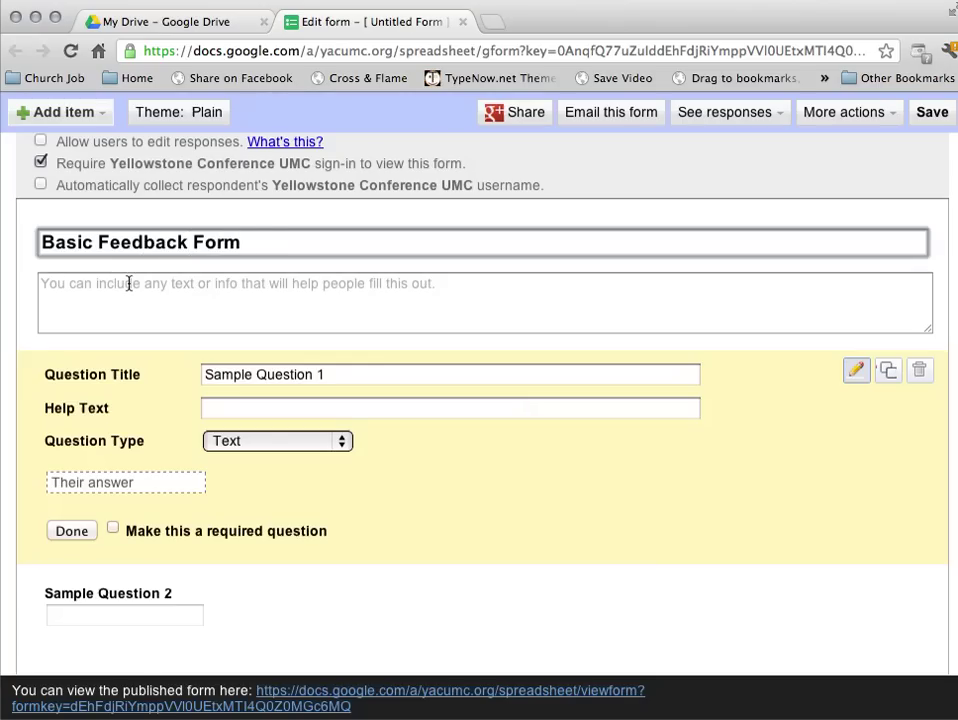
Add the description 'Please fill this out at the conclusion of today's event.'.
{"action": "left_click", "coordinate": [129, 283]}
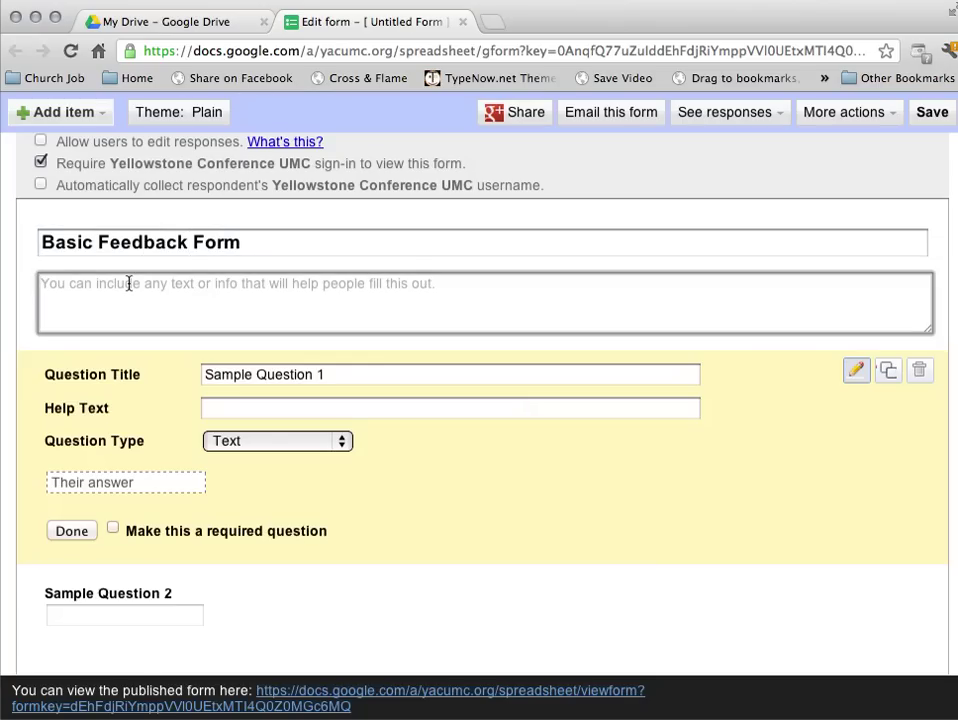
{"action": "type", "text": "Please"}
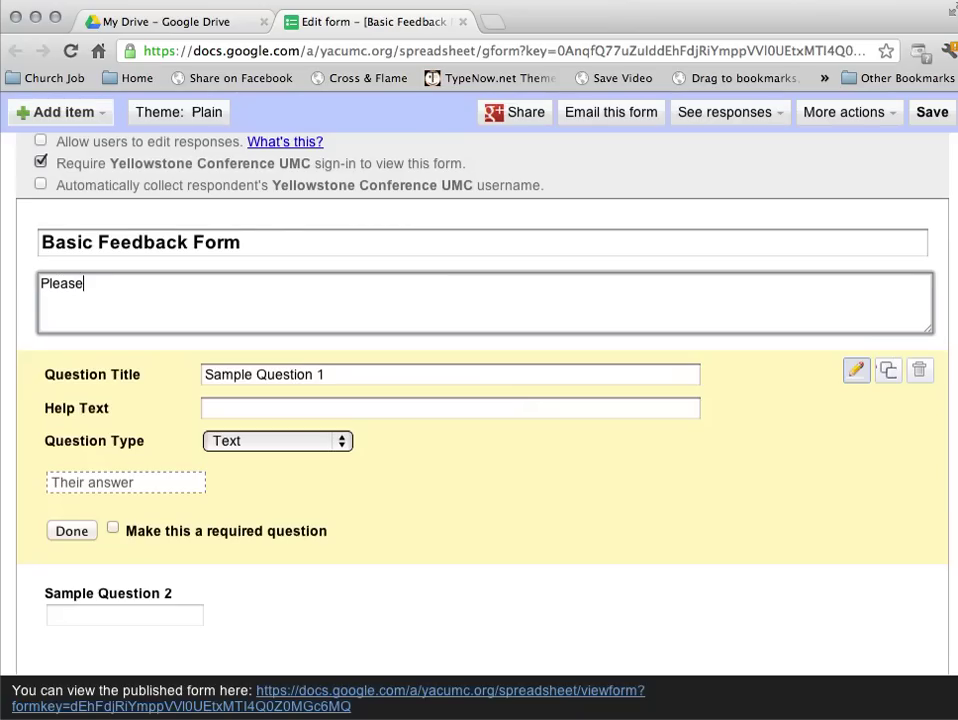
{"action": "type", "text": " fill this"}
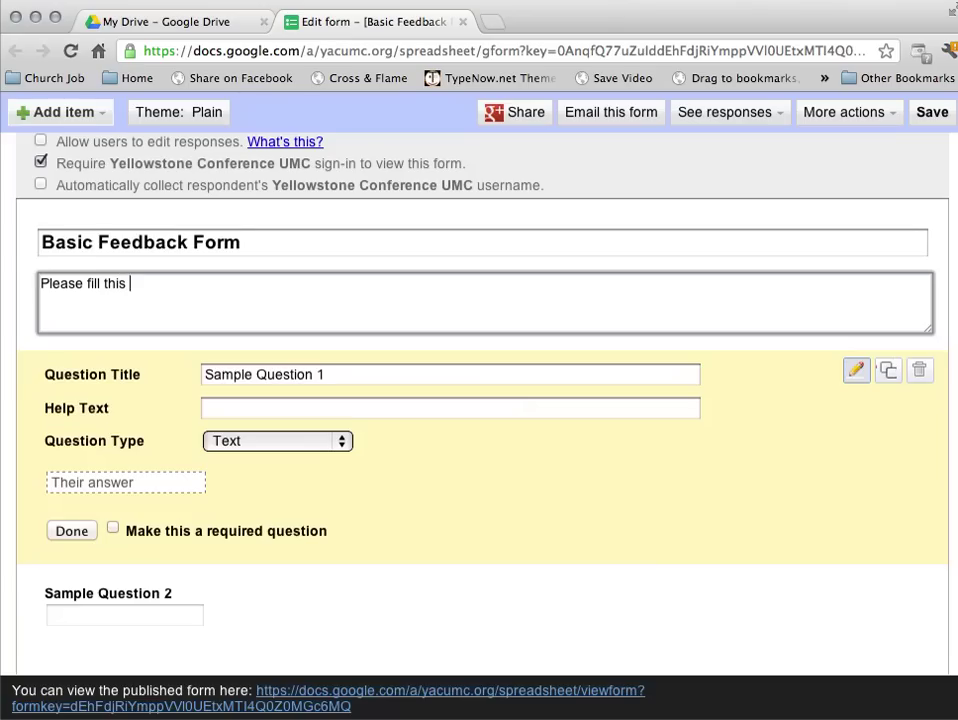
{"action": "type", "text": " out at the "}
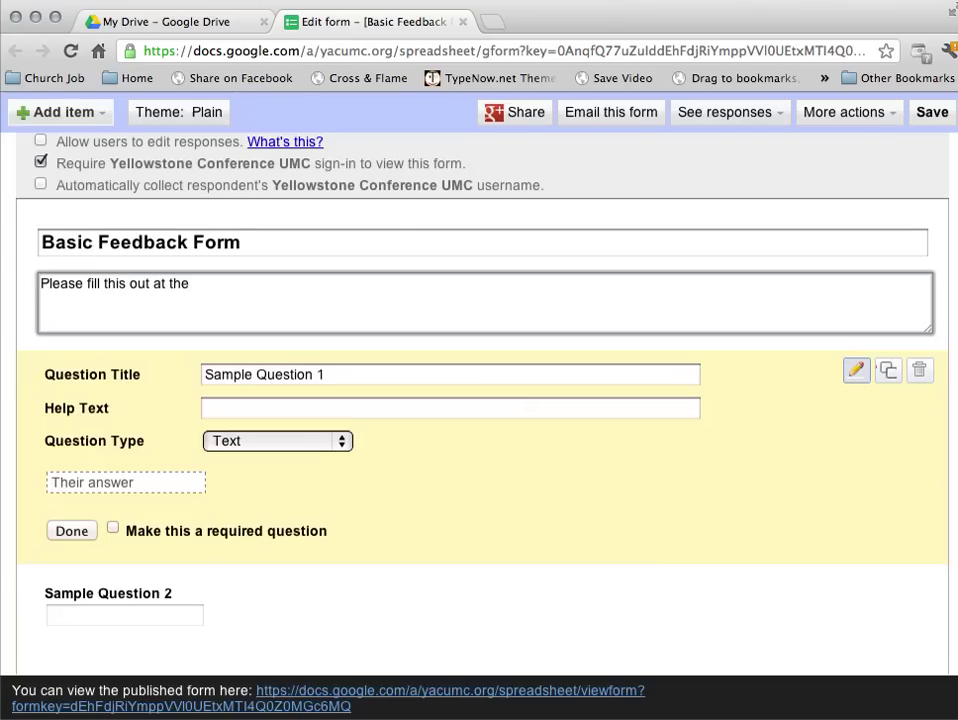
{"action": "type", "text": "conclusion"}
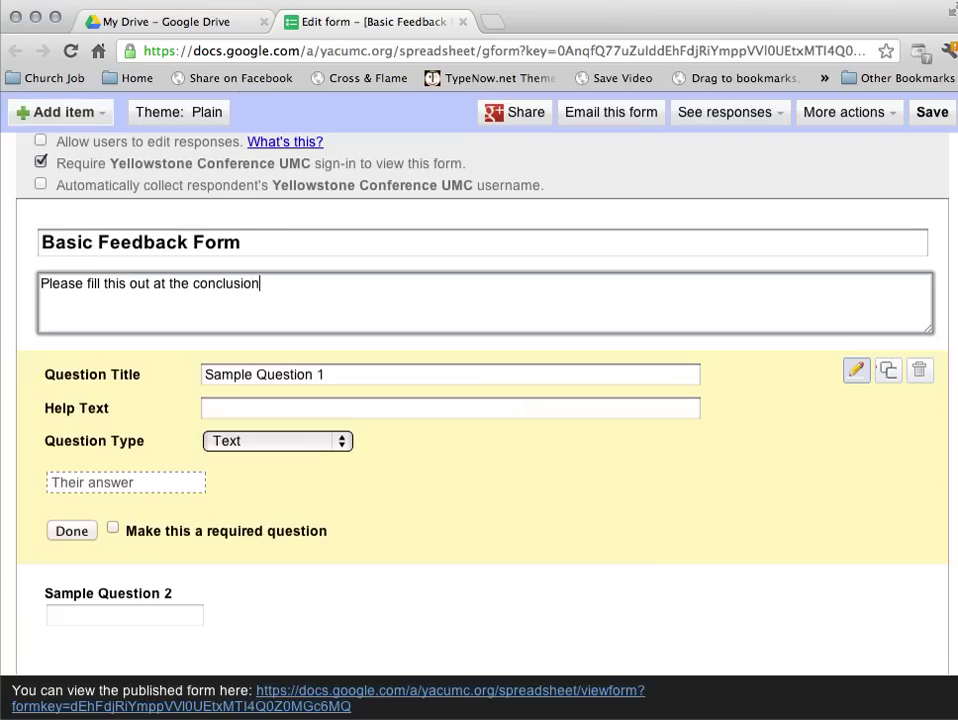
{"action": "type", "text": " of today's event."}
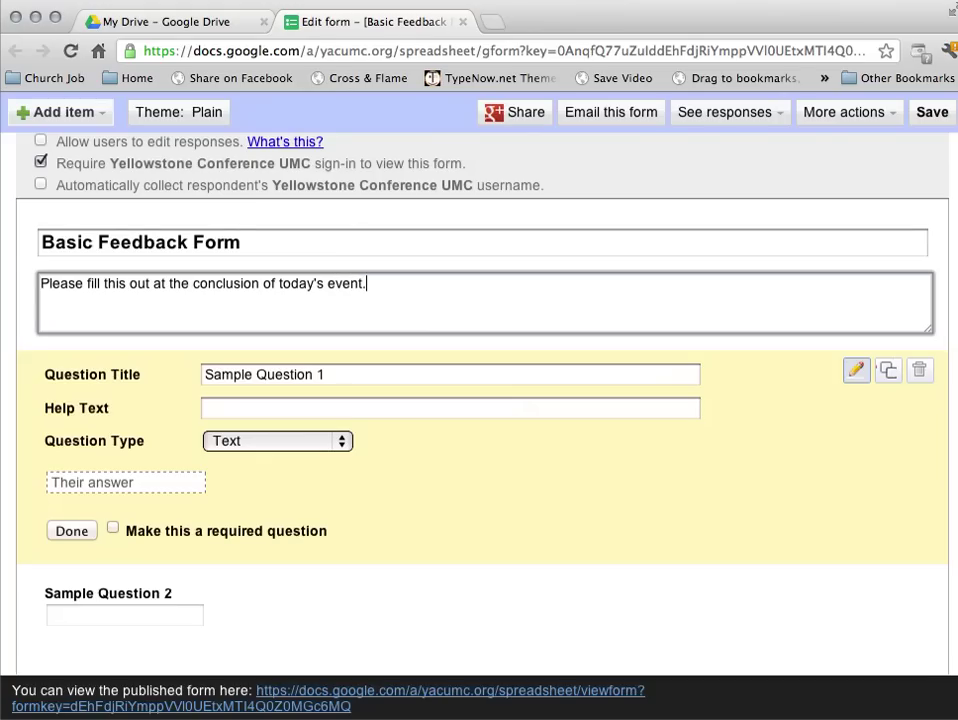
{"action": "left_click", "coordinate": [362, 375]}
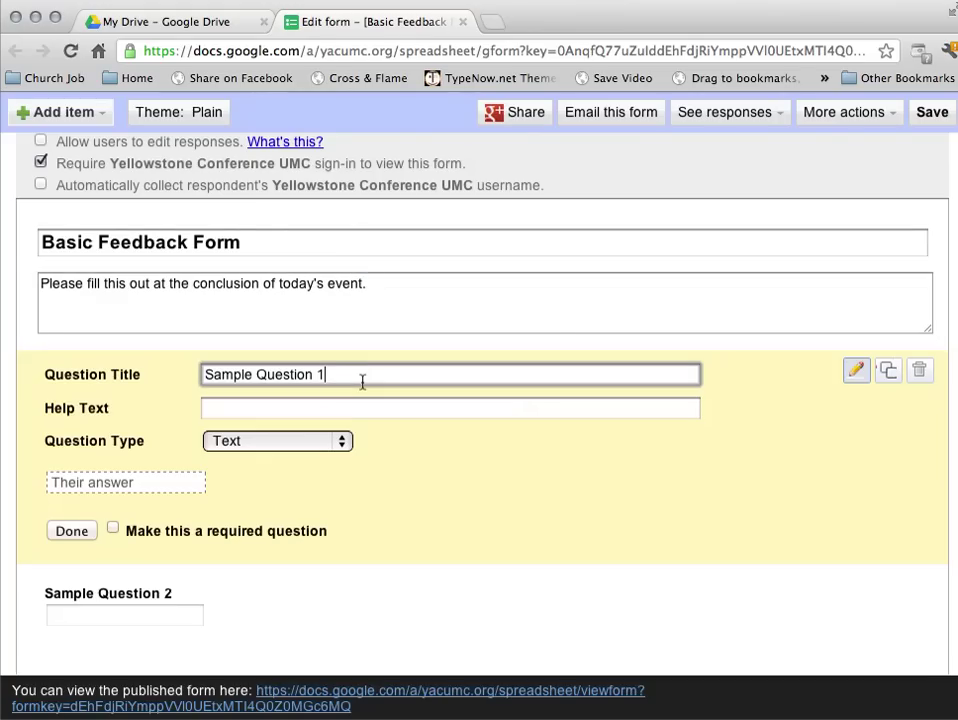
Retitle the first question 'Did you like the location?'.
{"action": "triple_click", "coordinate": [362, 375]}
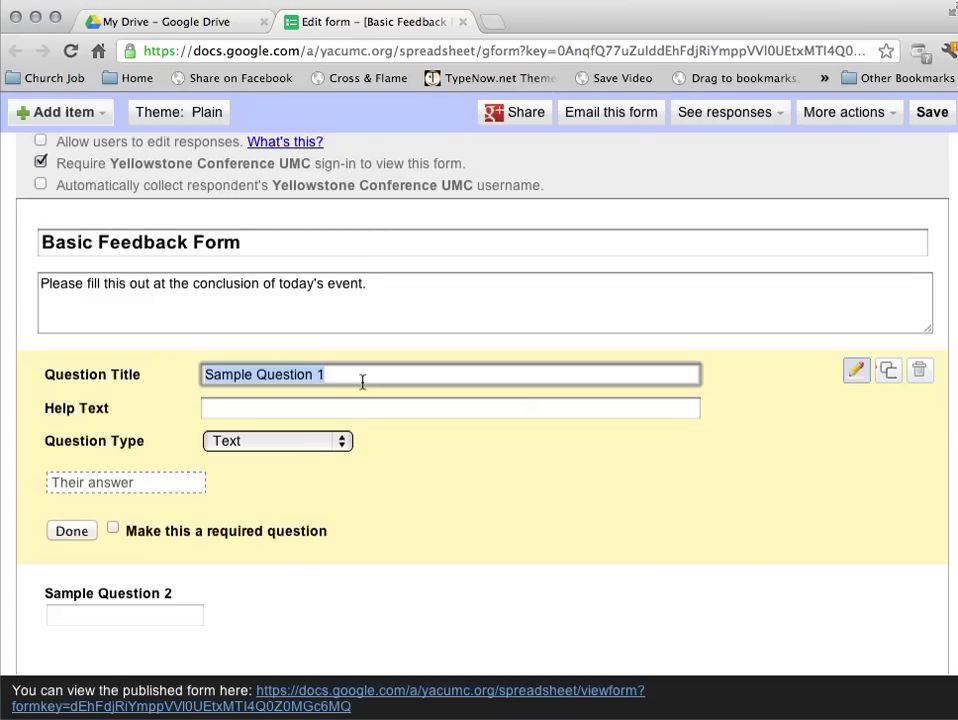
{"action": "type", "text": "Did you like"}
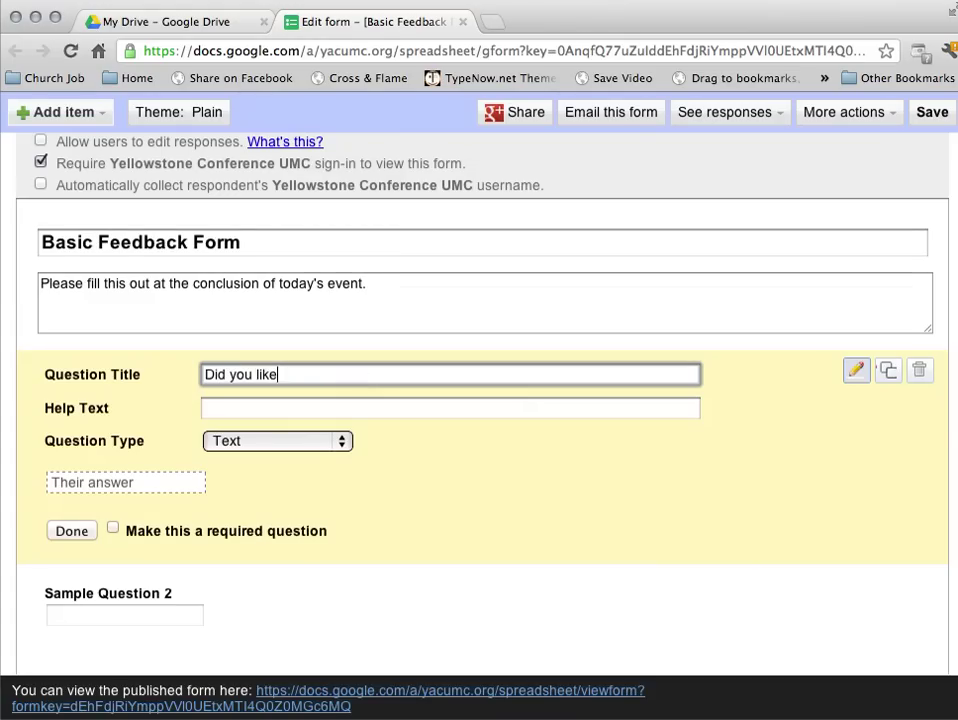
{"action": "type", "text": " the location?"}
{"action": "left_click", "coordinate": [278, 411]}
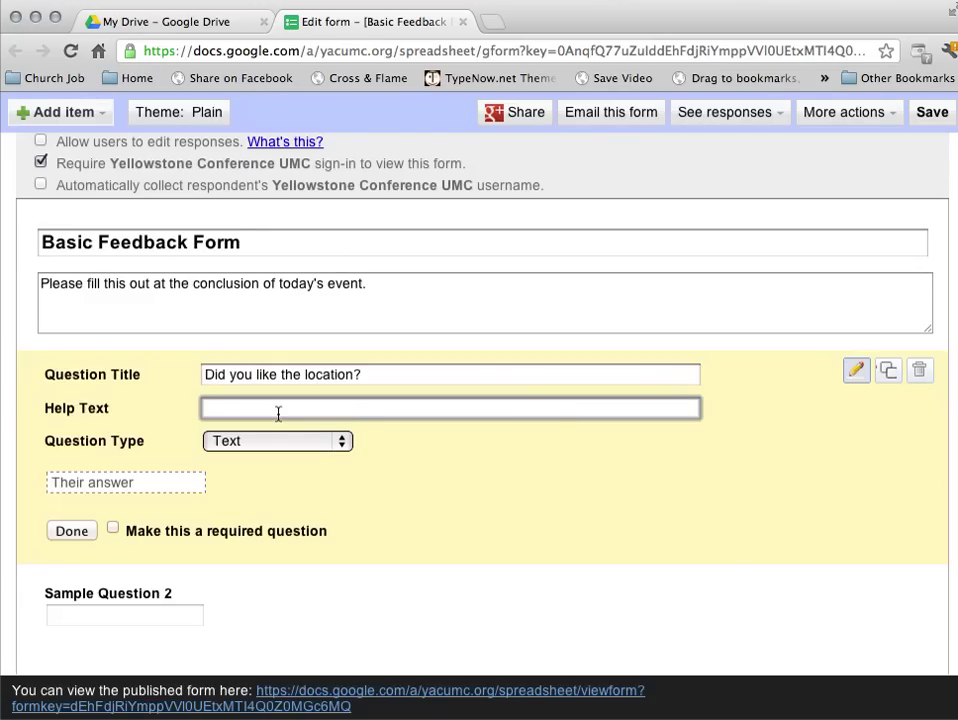
Make it a required choose-from-a-list question with options Yes and No.
{"action": "left_click", "coordinate": [345, 443]}
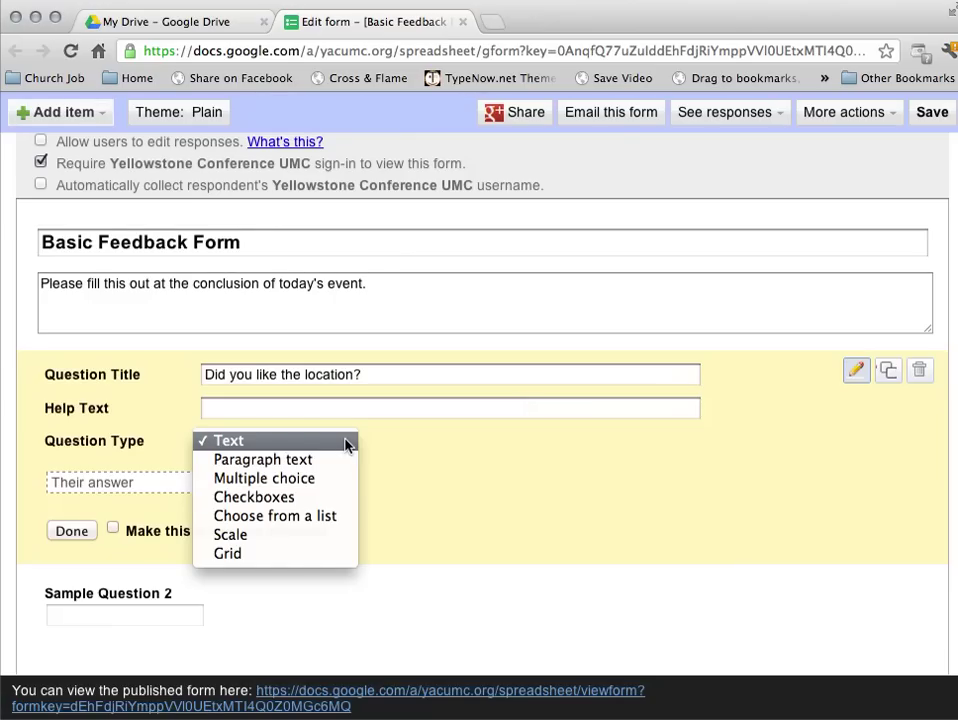
{"action": "left_click", "coordinate": [334, 518]}
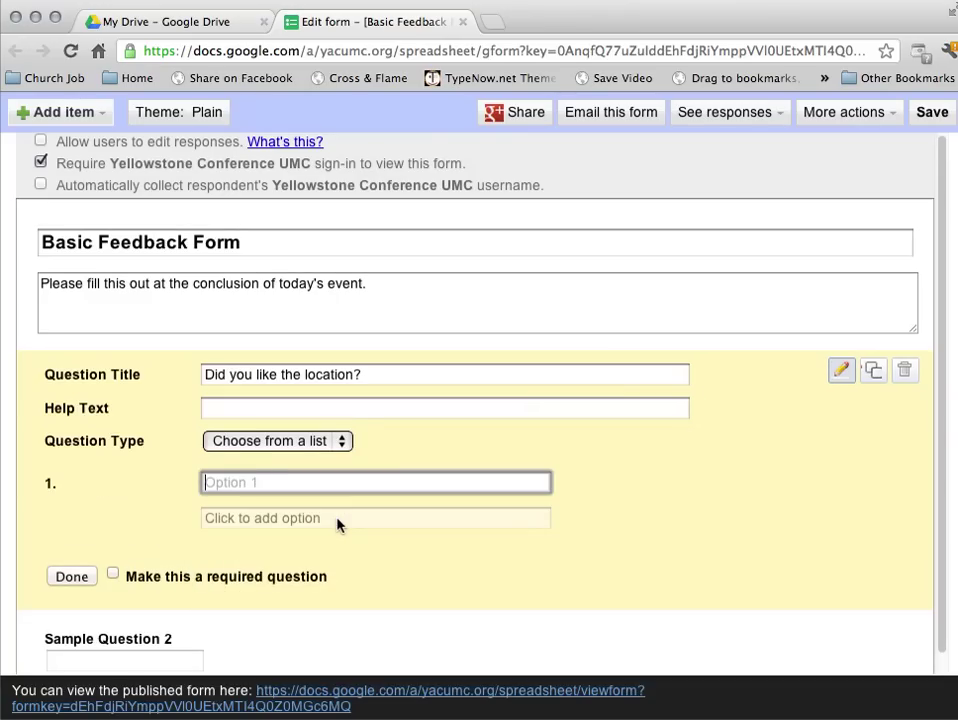
{"action": "type", "text": "Yes"}
{"action": "left_click", "coordinate": [230, 520]}
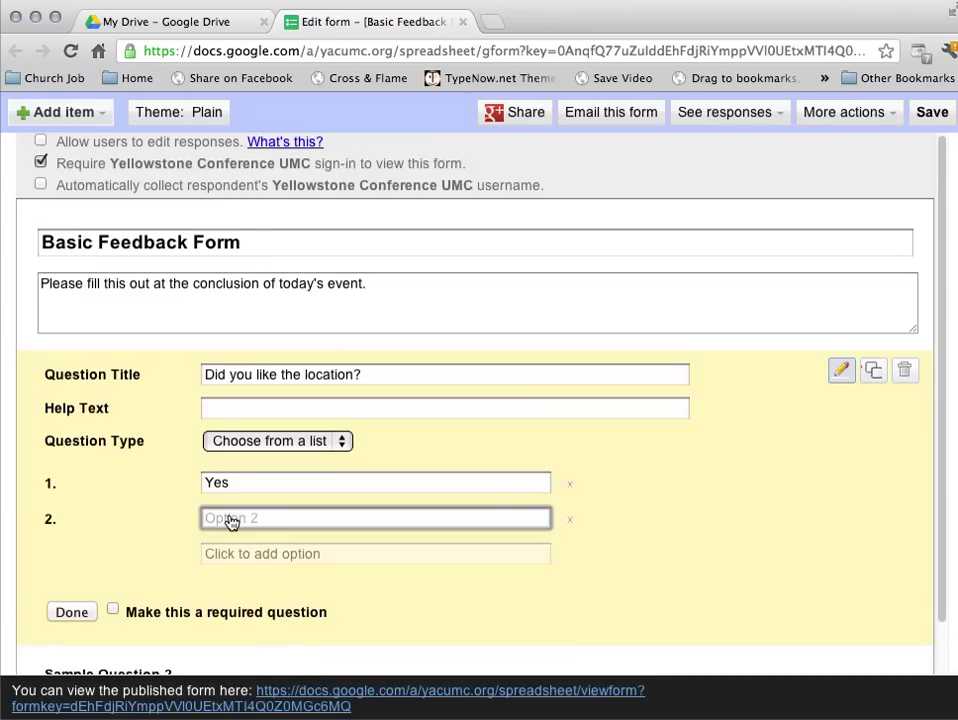
{"action": "type", "text": "No"}
{"action": "left_click", "coordinate": [113, 614]}
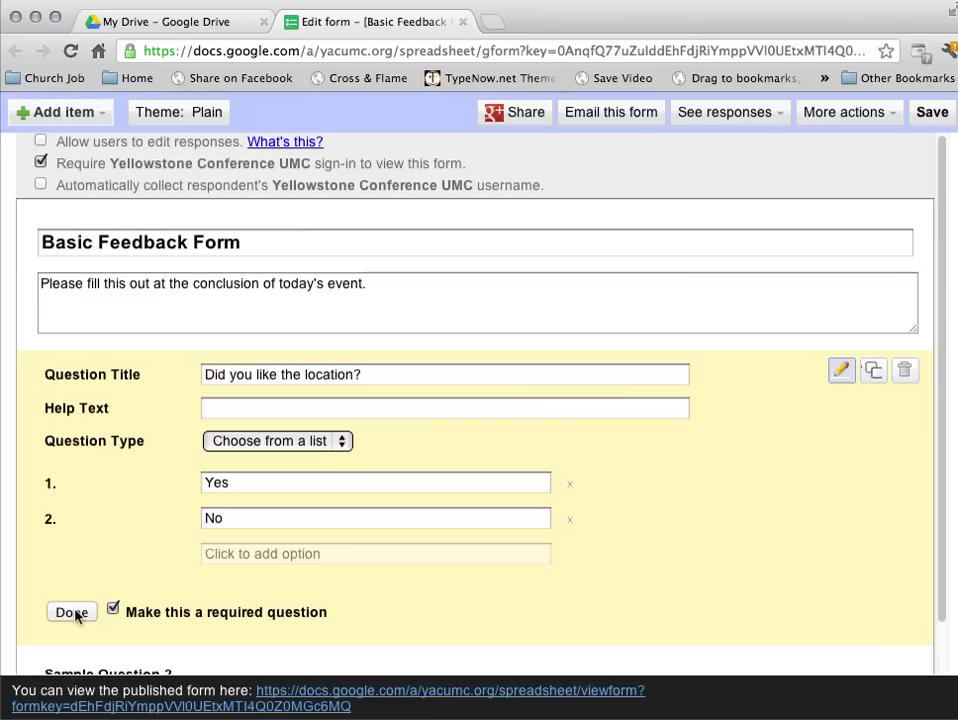
{"action": "left_click", "coordinate": [72, 613]}
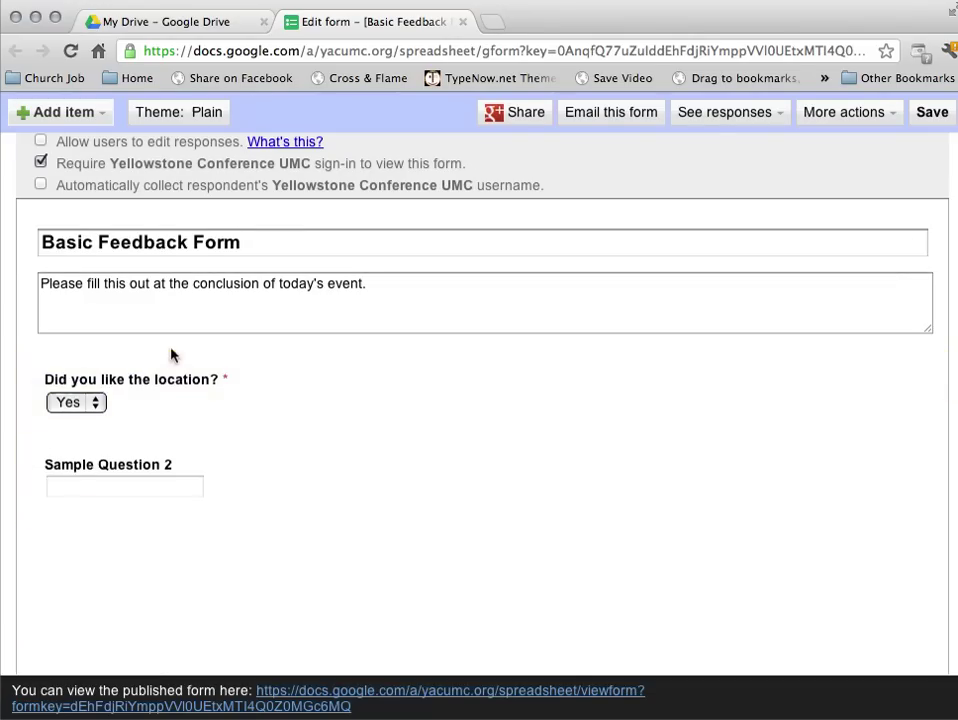
{"action": "left_click", "coordinate": [98, 405]}
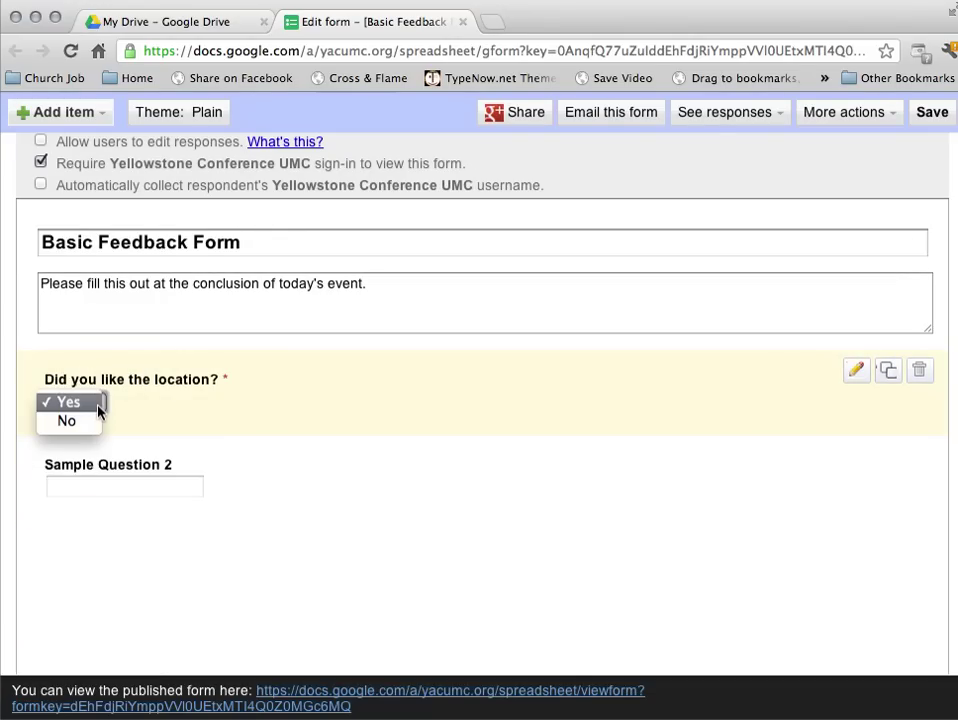
{"action": "left_click", "coordinate": [98, 408]}
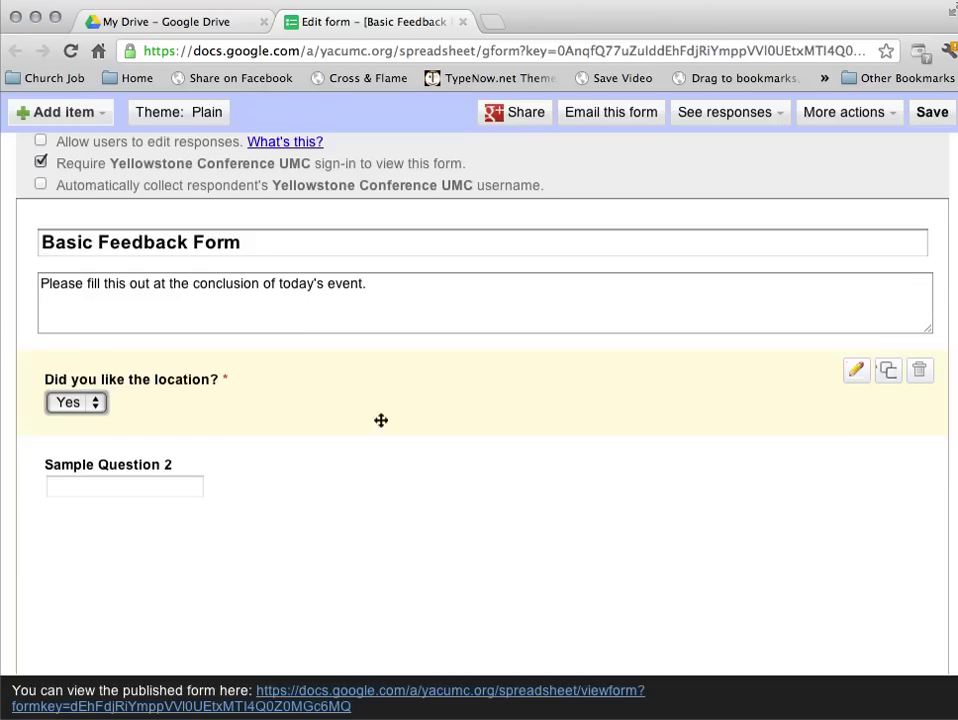
{"action": "left_click", "coordinate": [856, 377]}
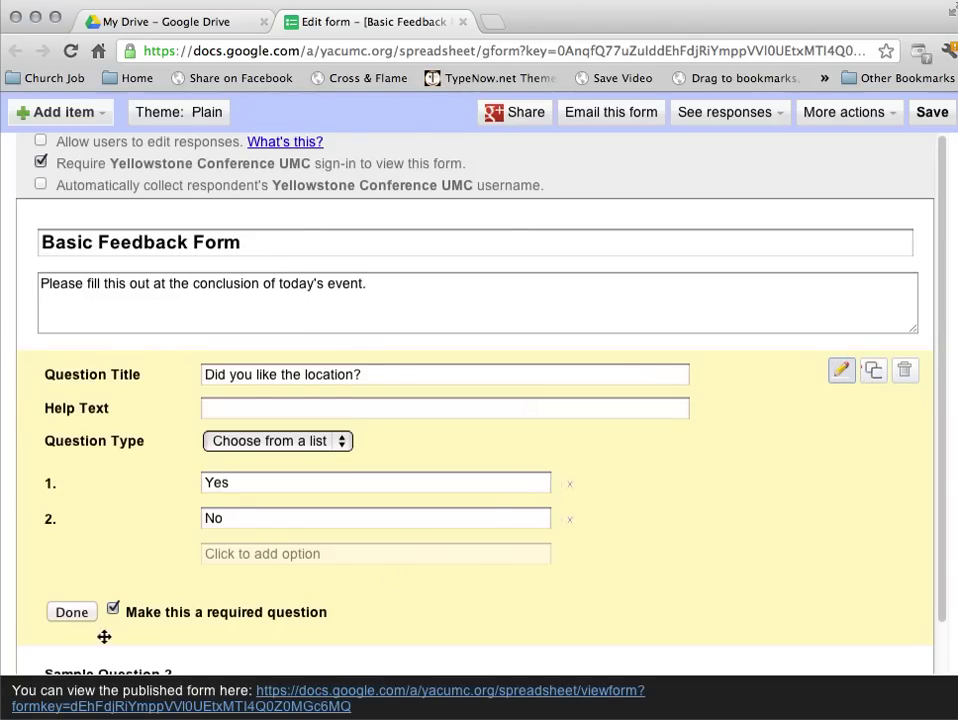
{"action": "left_click", "coordinate": [72, 614]}
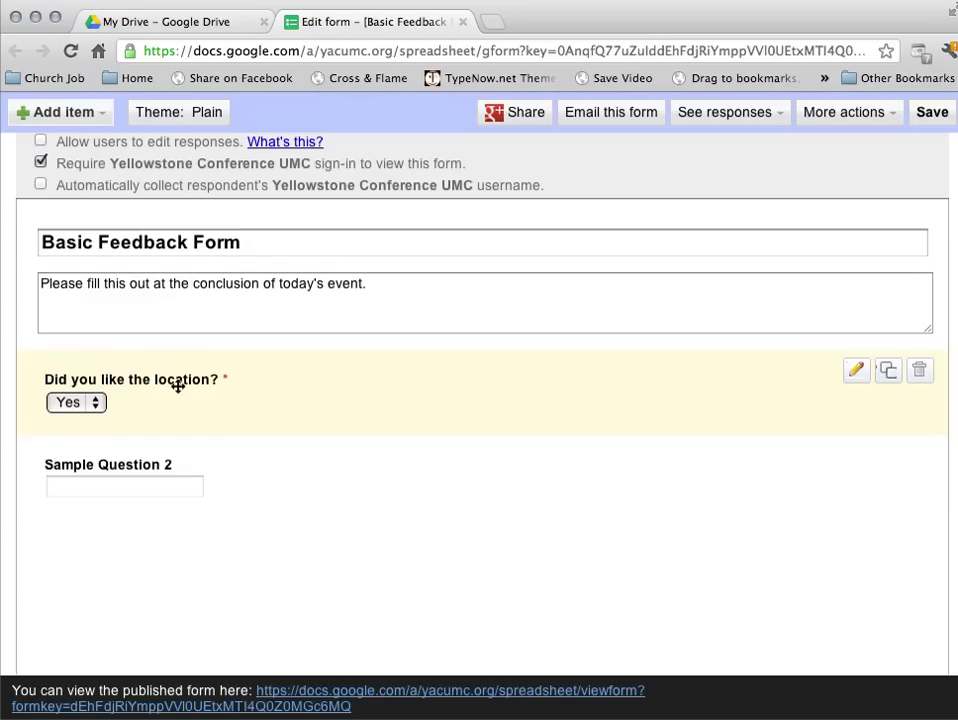
{"action": "mouse_move", "coordinate": [108, 470]}
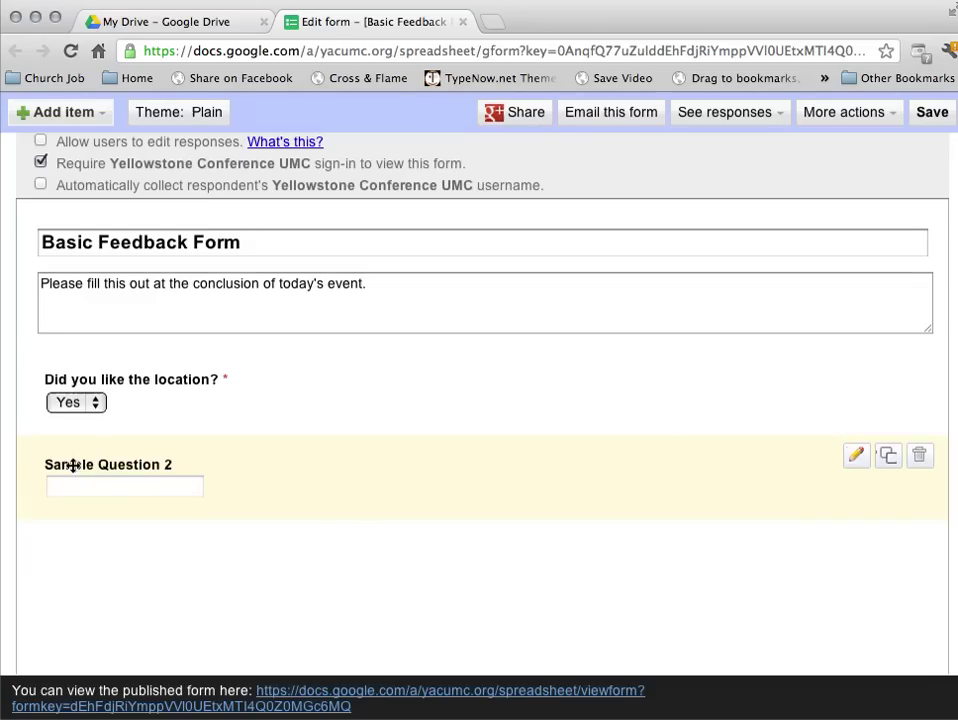
Retitle Sample Question 2 'What did you have for lunch?'.
{"action": "left_click", "coordinate": [855, 455]}
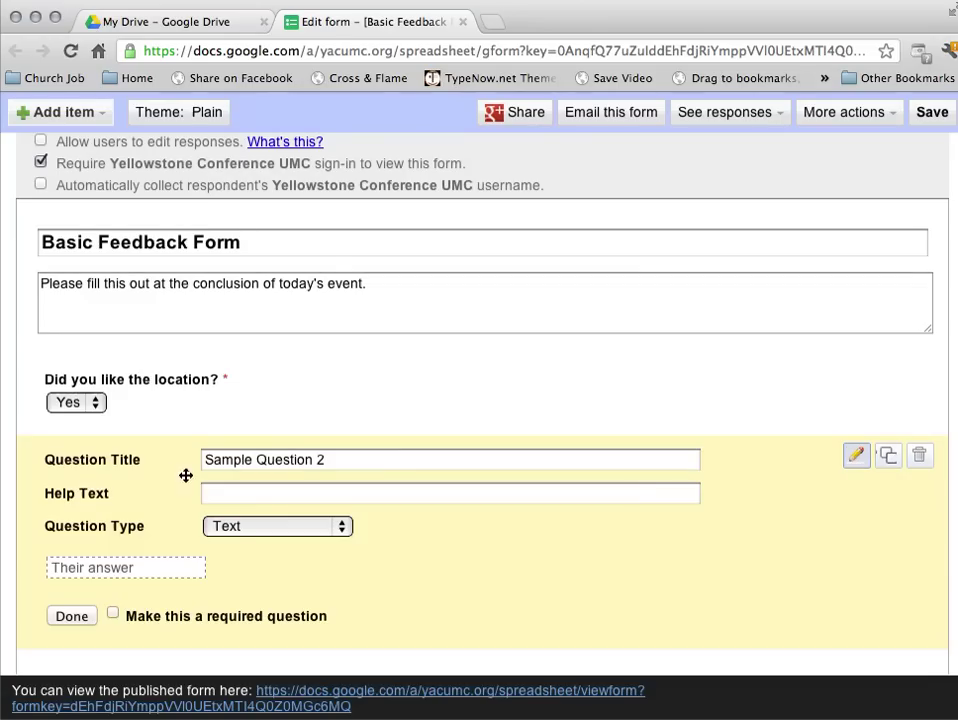
{"action": "left_click_drag", "start_coordinate": [391, 461], "coordinate": [120, 457]}
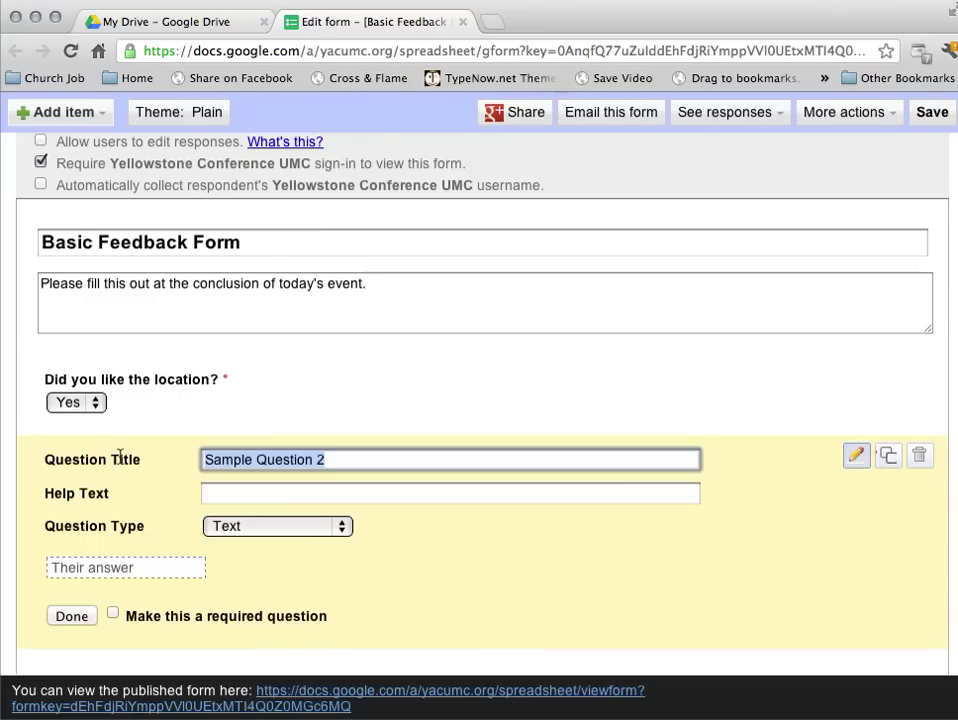
{"action": "type", "text": "What did you ha"}
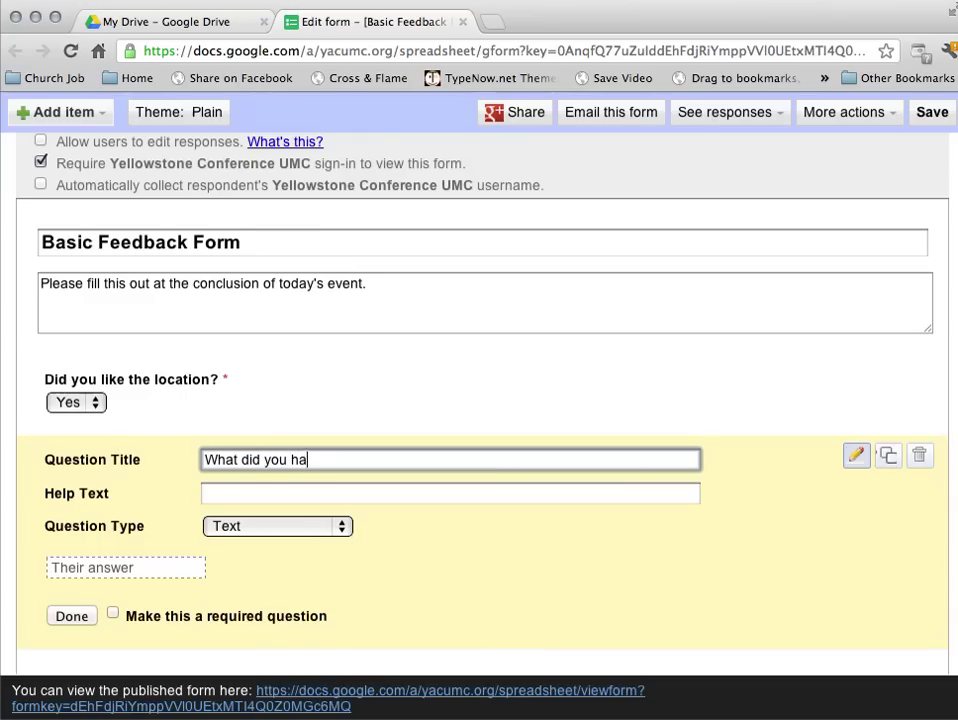
{"action": "type", "text": "ve for lunch."}
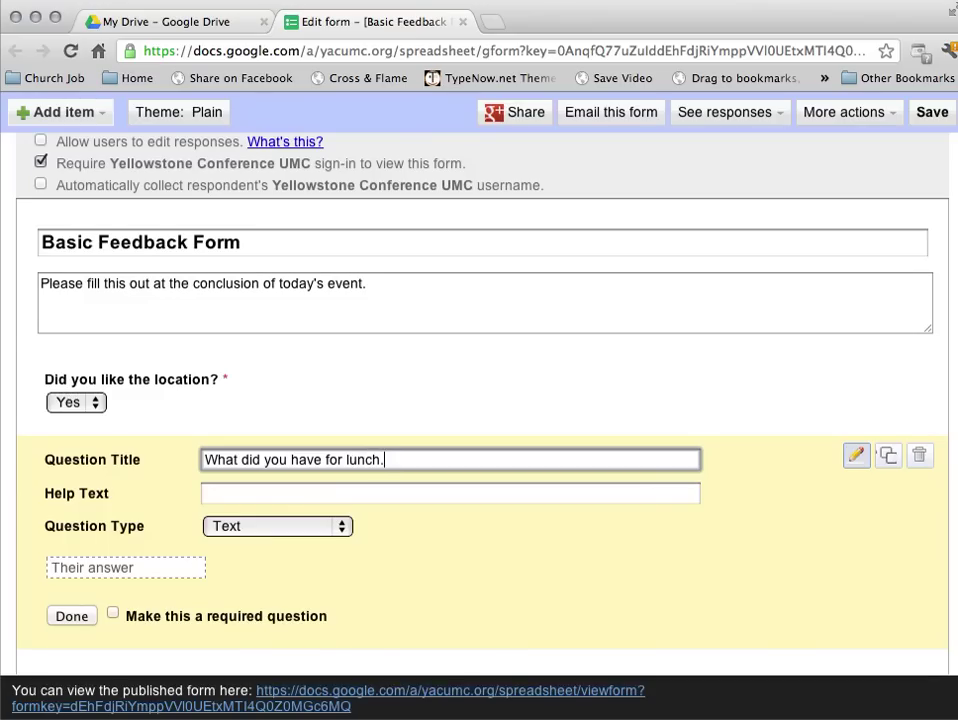
{"action": "key", "text": "BackSpace"}
Make the lunch question a required paragraph-text question.
{"action": "left_click", "coordinate": [241, 531]}
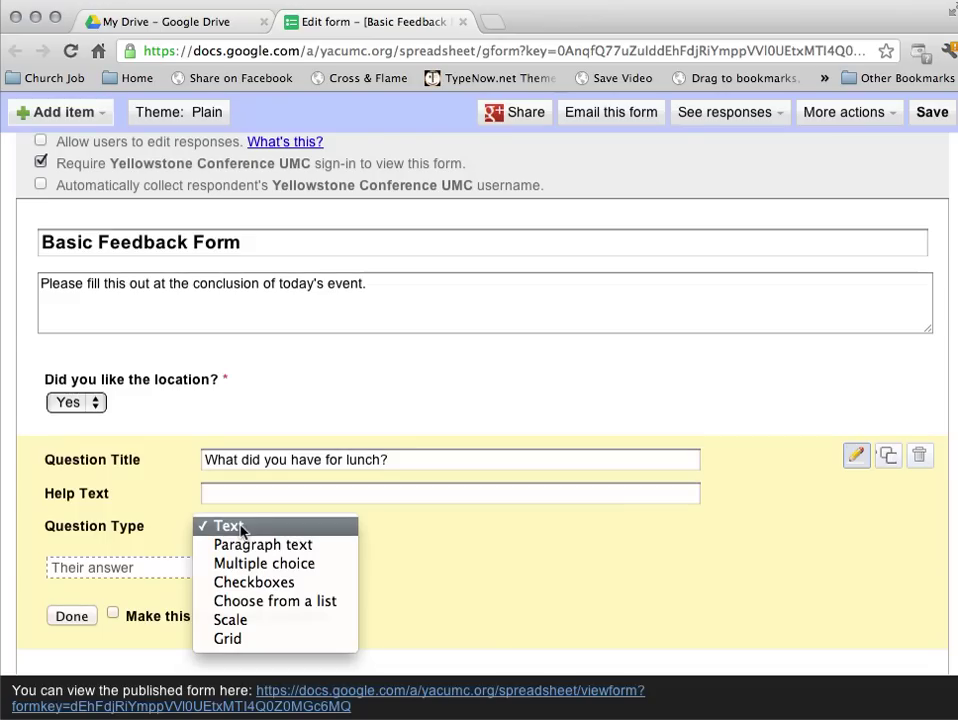
{"action": "left_click", "coordinate": [329, 549]}
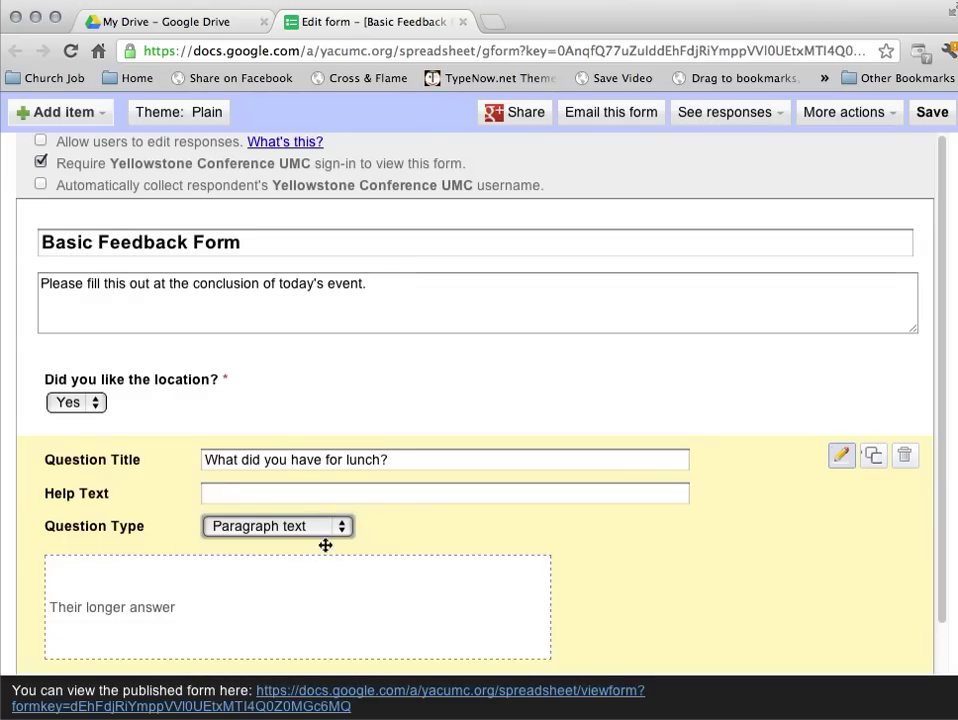
{"action": "scroll", "coordinate": [588, 564], "scroll_direction": "down", "scroll_amount": 2}
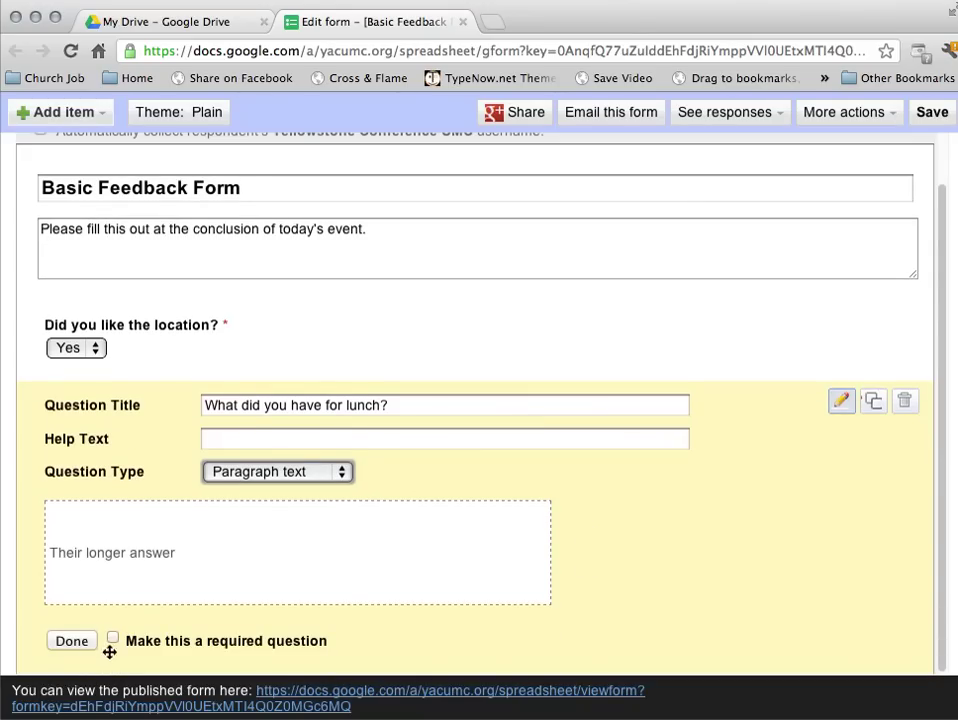
{"action": "left_click", "coordinate": [113, 638]}
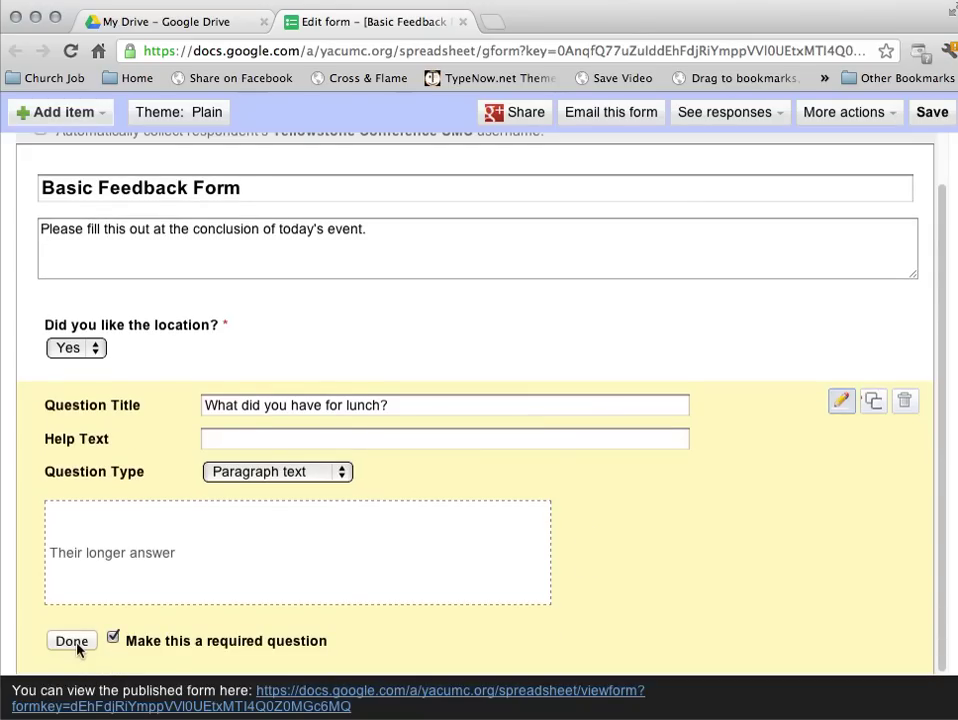
{"action": "left_click", "coordinate": [76, 643]}
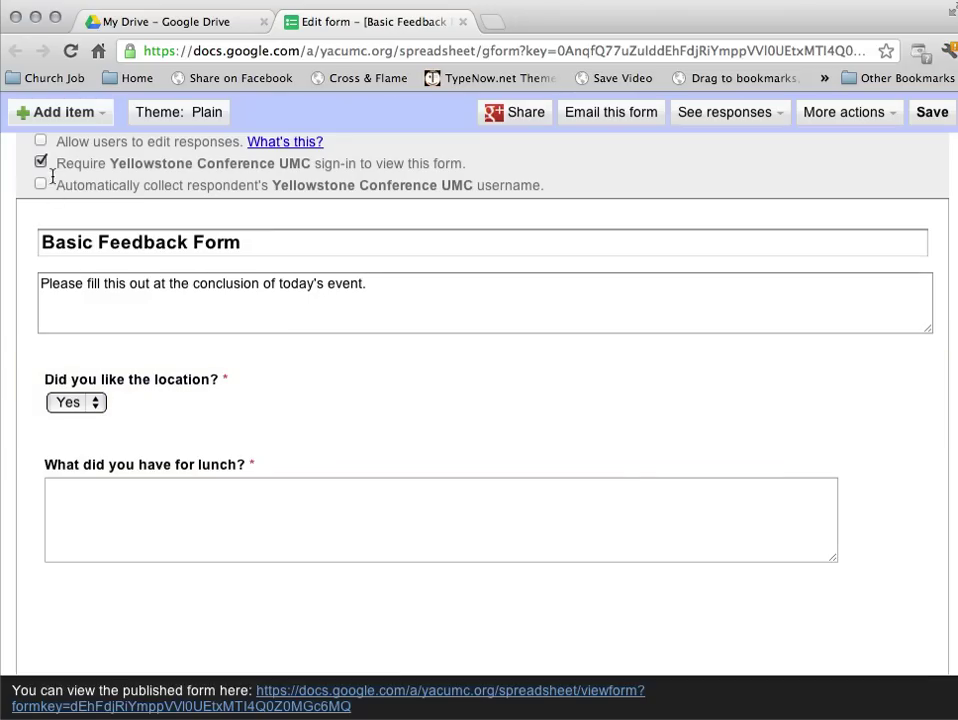
{"action": "left_click", "coordinate": [40, 117]}
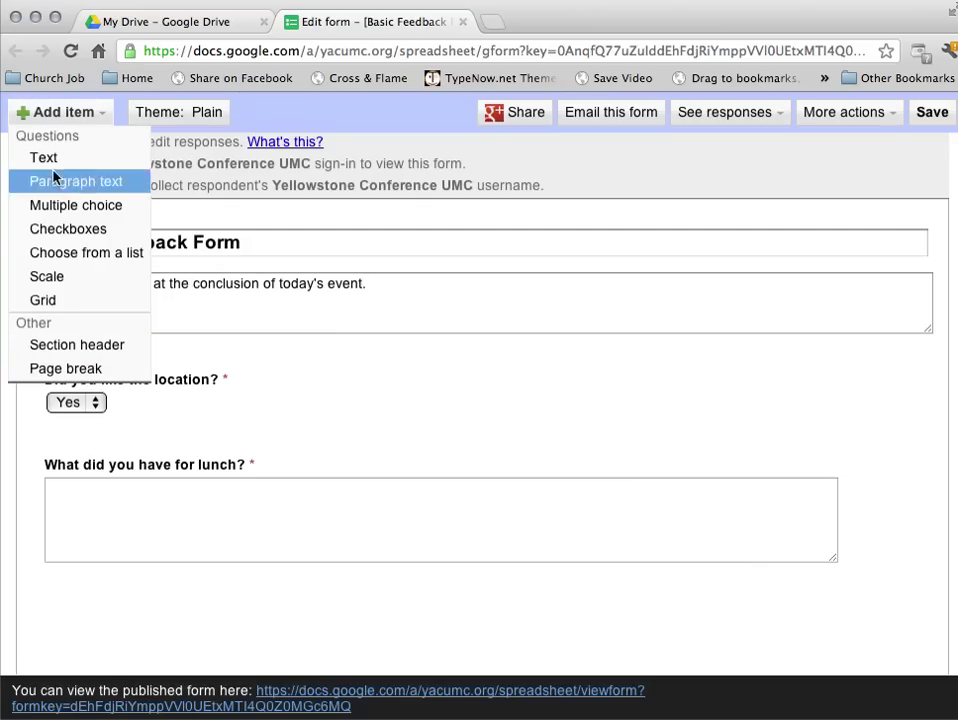
{"action": "mouse_move", "coordinate": [390, 510]}
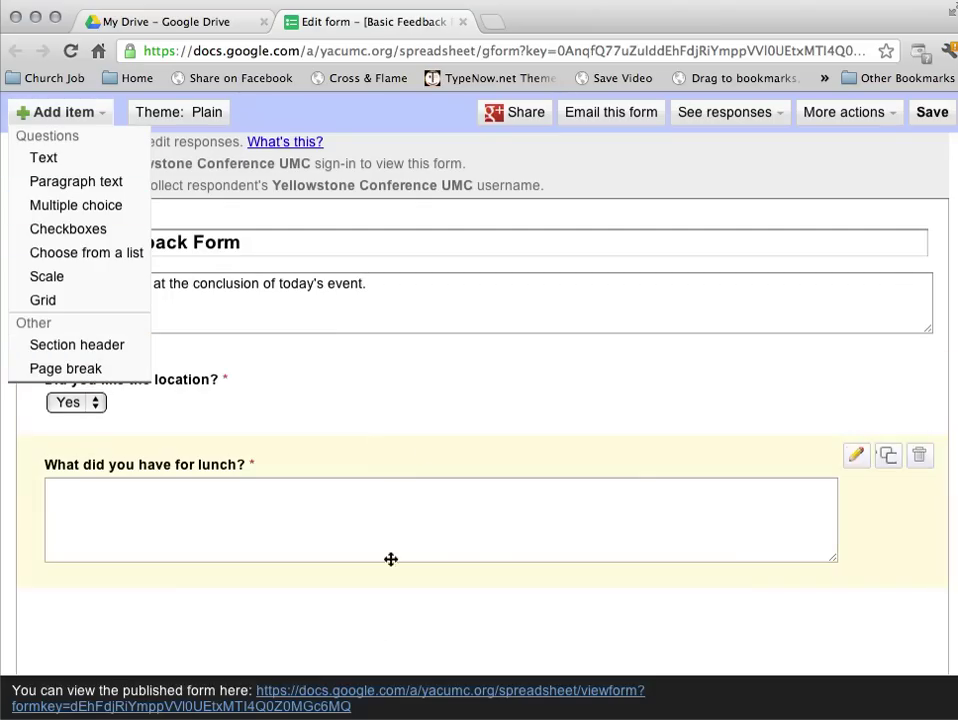
{"action": "left_click", "coordinate": [353, 624]}
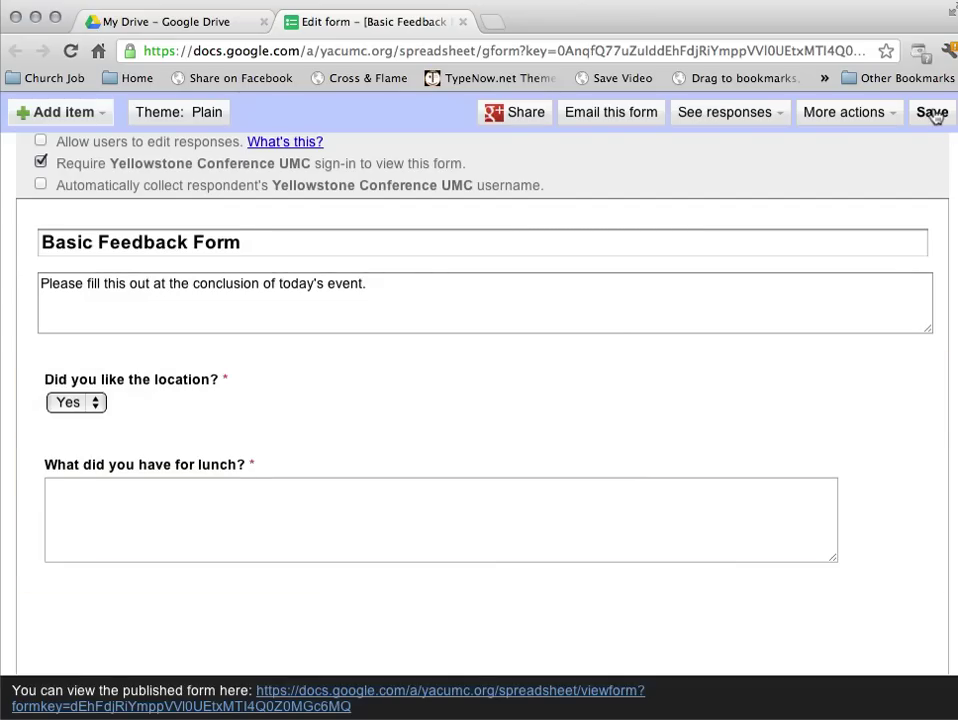
Save the form, retrying once after the save error alert.
{"action": "left_click", "coordinate": [933, 114]}
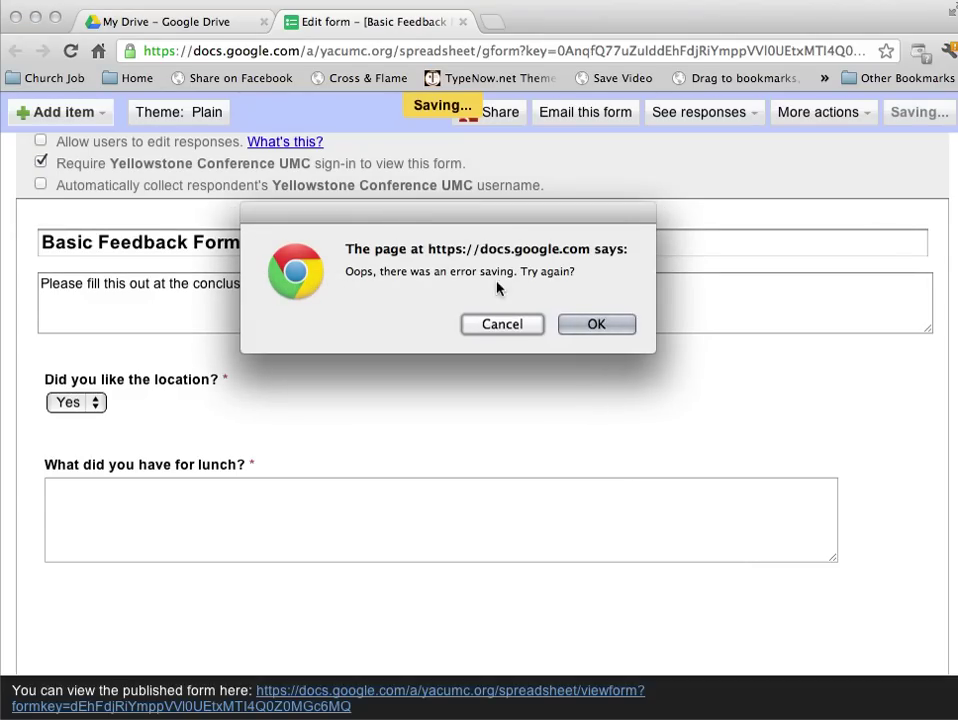
{"action": "left_click", "coordinate": [613, 325]}
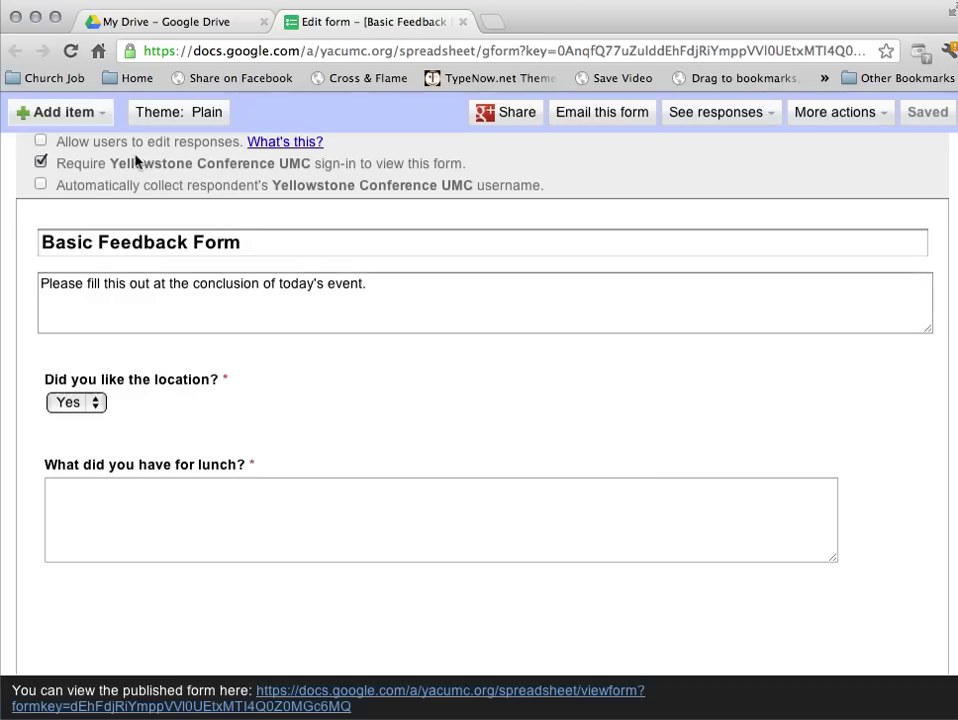
Let respondents edit responses and confirm removing the sign-in requirement to view the form.
{"action": "left_click", "coordinate": [41, 142]}
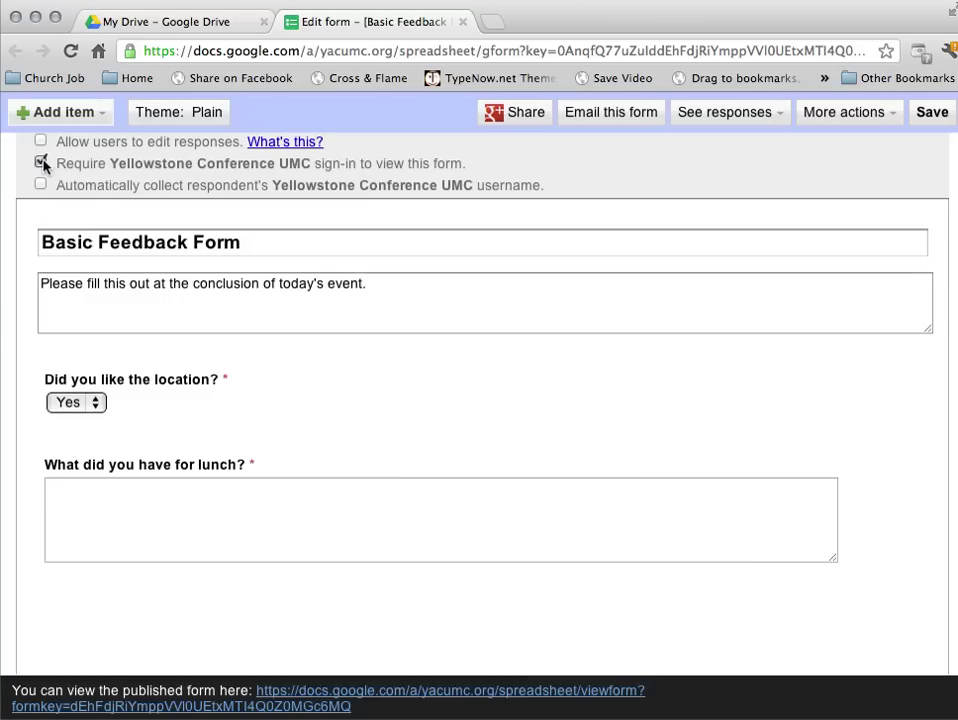
{"action": "left_click", "coordinate": [41, 163]}
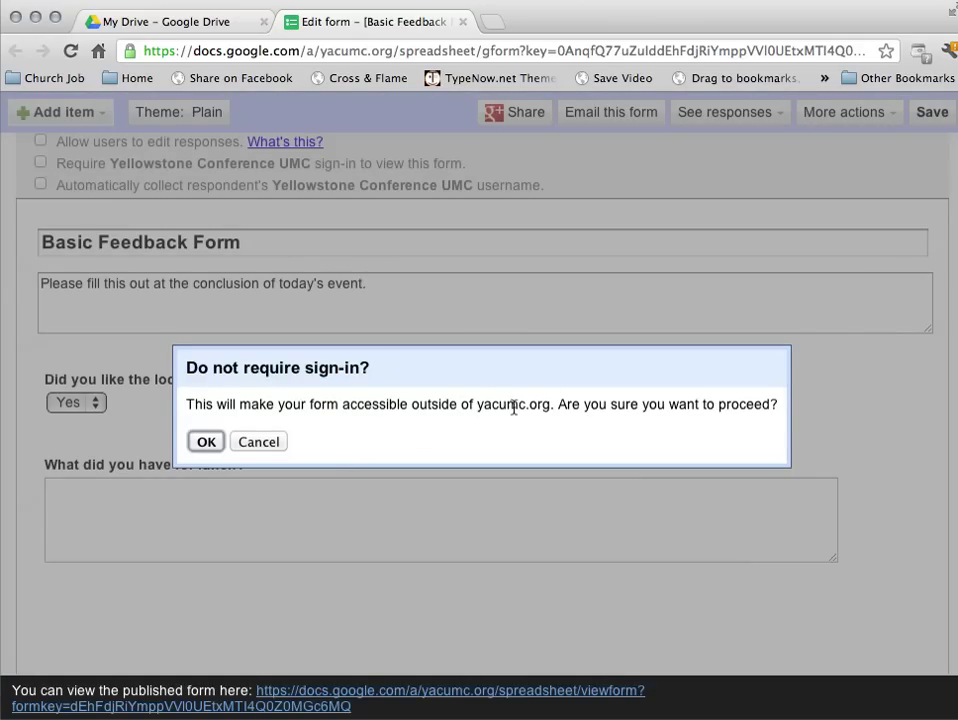
{"action": "left_click", "coordinate": [208, 443]}
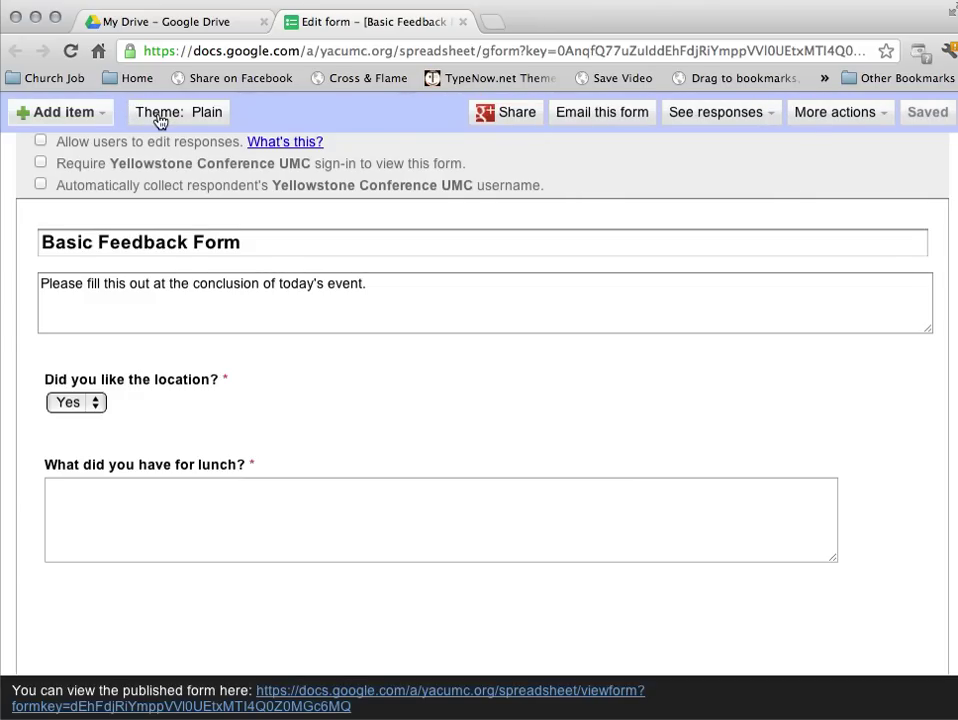
Pick the Spices theme from the theme gallery and apply it.
{"action": "left_click", "coordinate": [160, 118]}
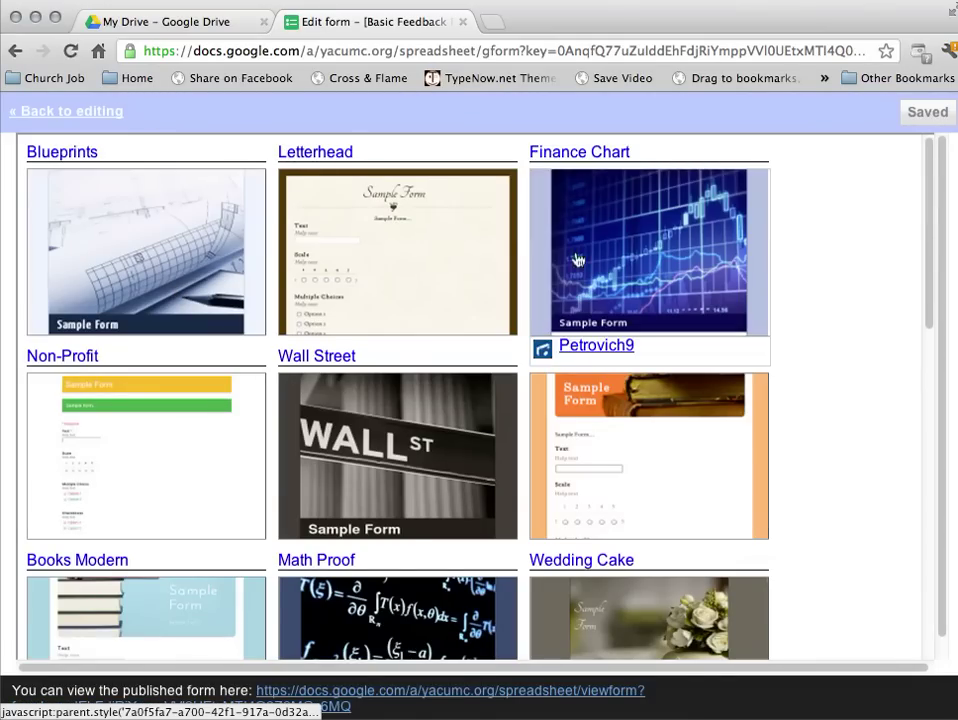
{"action": "scroll", "coordinate": [842, 427], "scroll_direction": "down", "scroll_amount": 1}
{"action": "scroll", "coordinate": [842, 427], "scroll_direction": "down", "scroll_amount": 4}
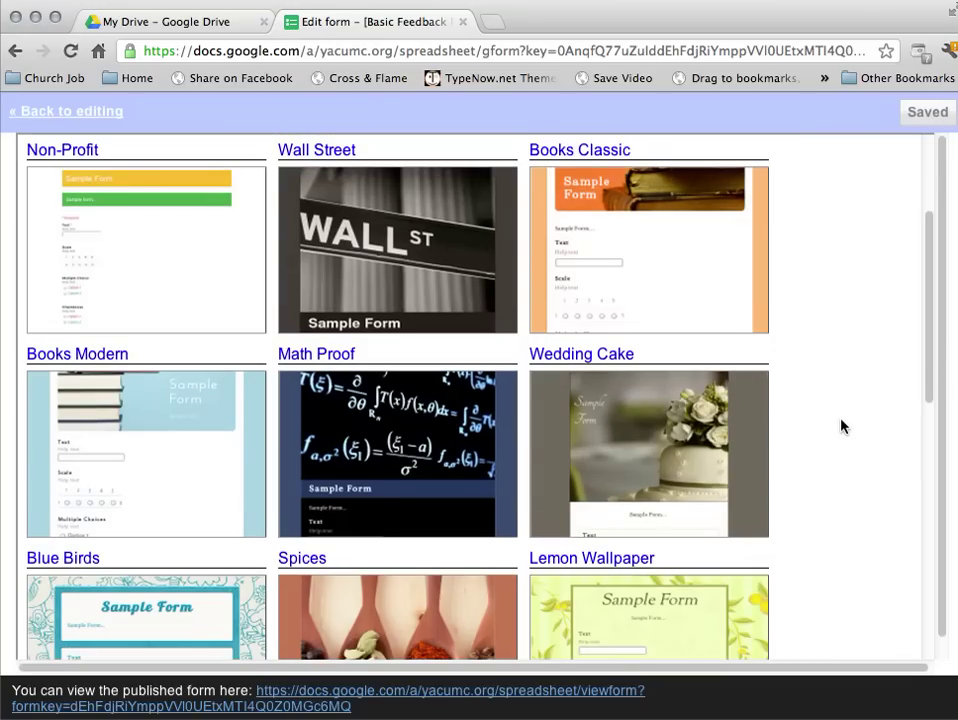
{"action": "scroll", "coordinate": [842, 427], "scroll_direction": "down", "scroll_amount": 3}
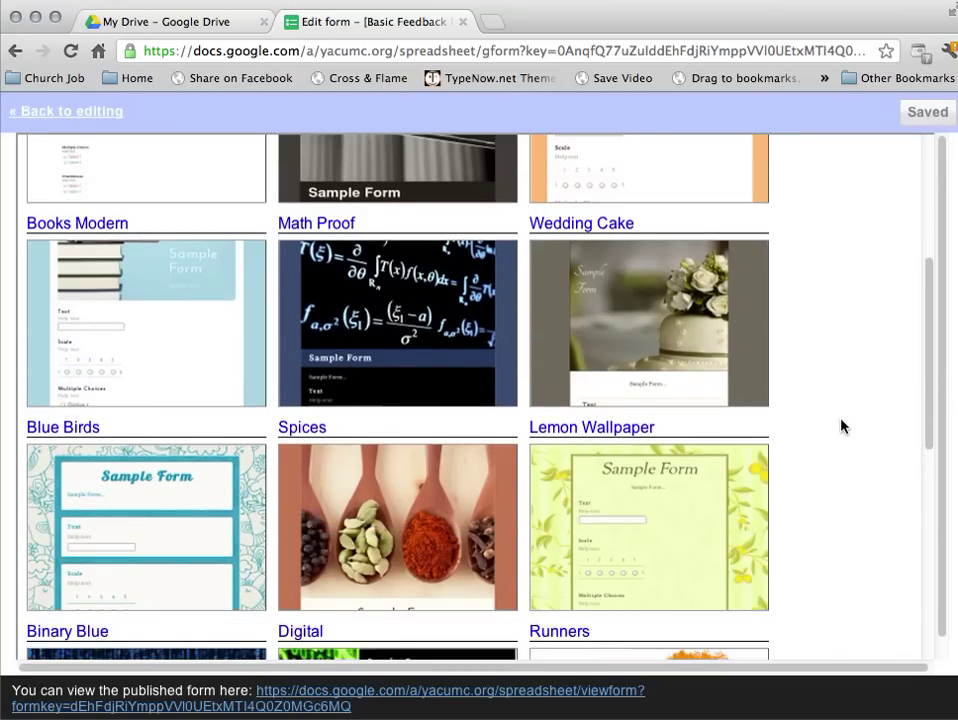
{"action": "scroll", "coordinate": [842, 427], "scroll_direction": "down", "scroll_amount": 2}
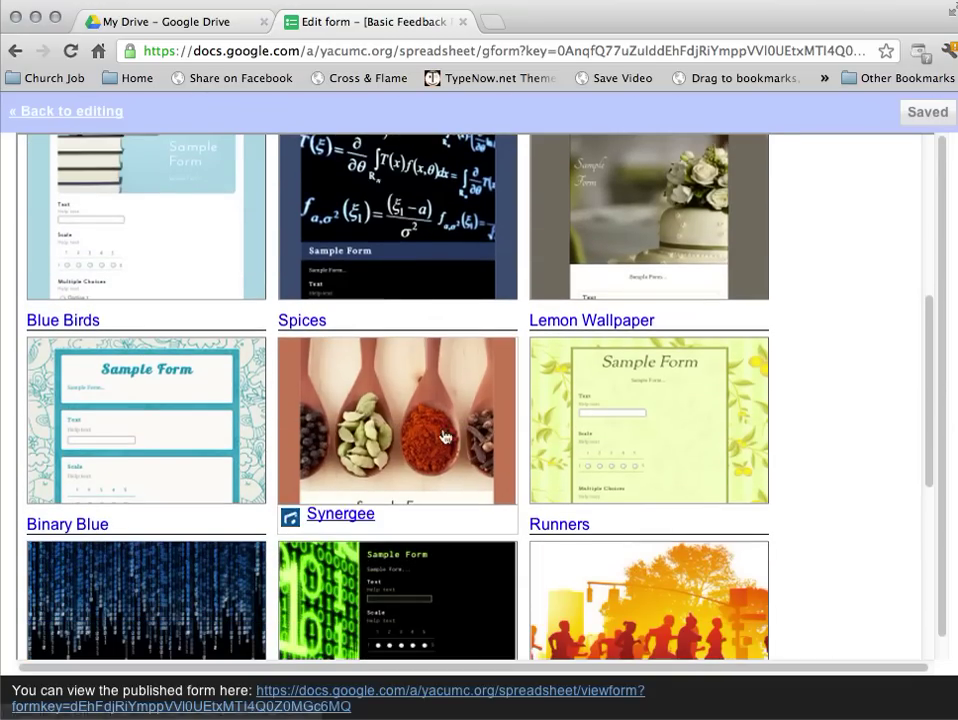
{"action": "left_click", "coordinate": [308, 323]}
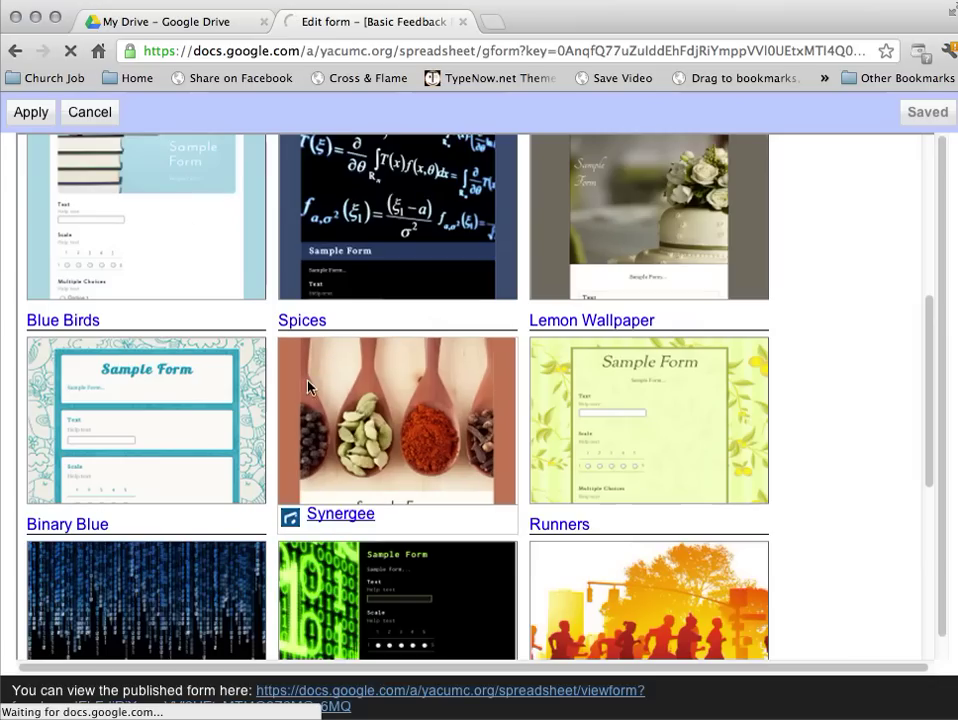
{"action": "left_click", "coordinate": [27, 116]}
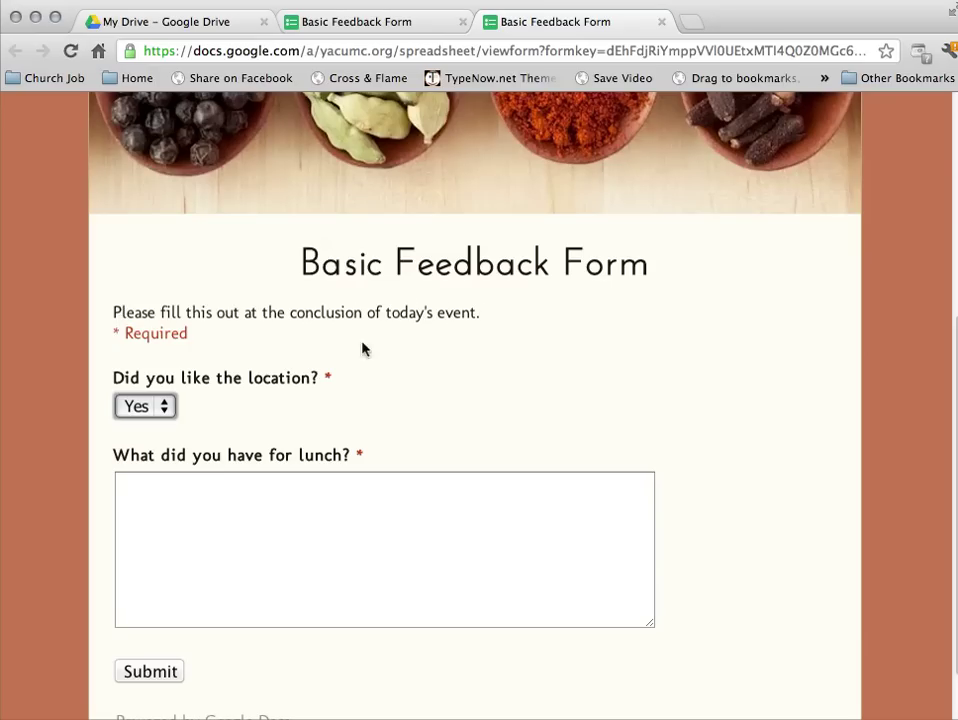
Submit a test response: Yes for location, 'A very fine sandwich' for lunch.
{"action": "scroll", "coordinate": [139, 342], "scroll_direction": "down", "scroll_amount": 2}
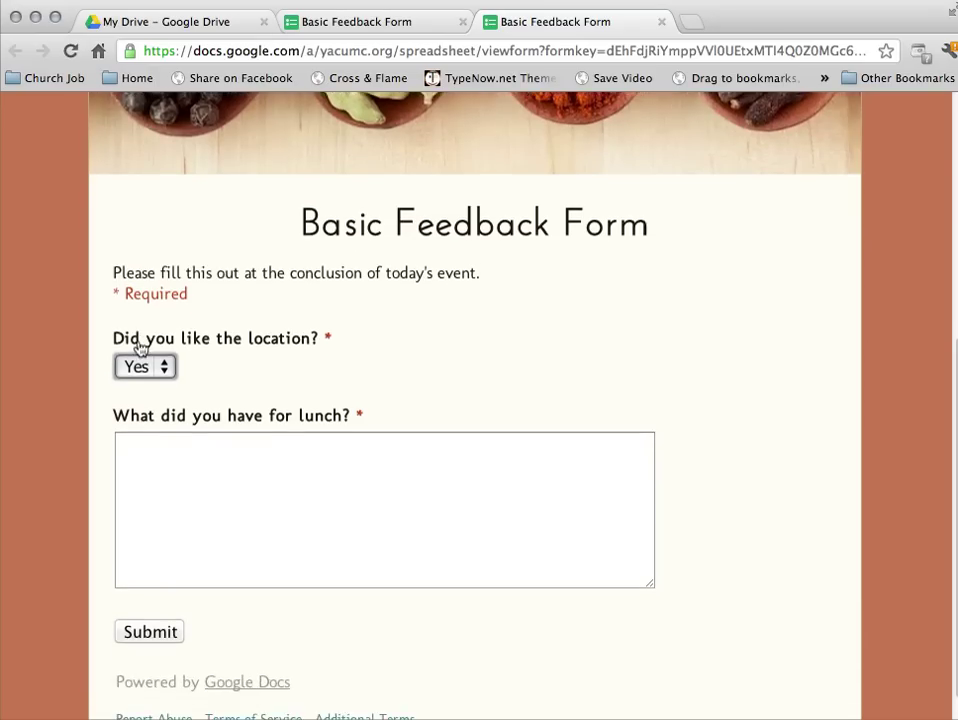
{"action": "scroll", "coordinate": [170, 275], "scroll_direction": "down", "scroll_amount": 2}
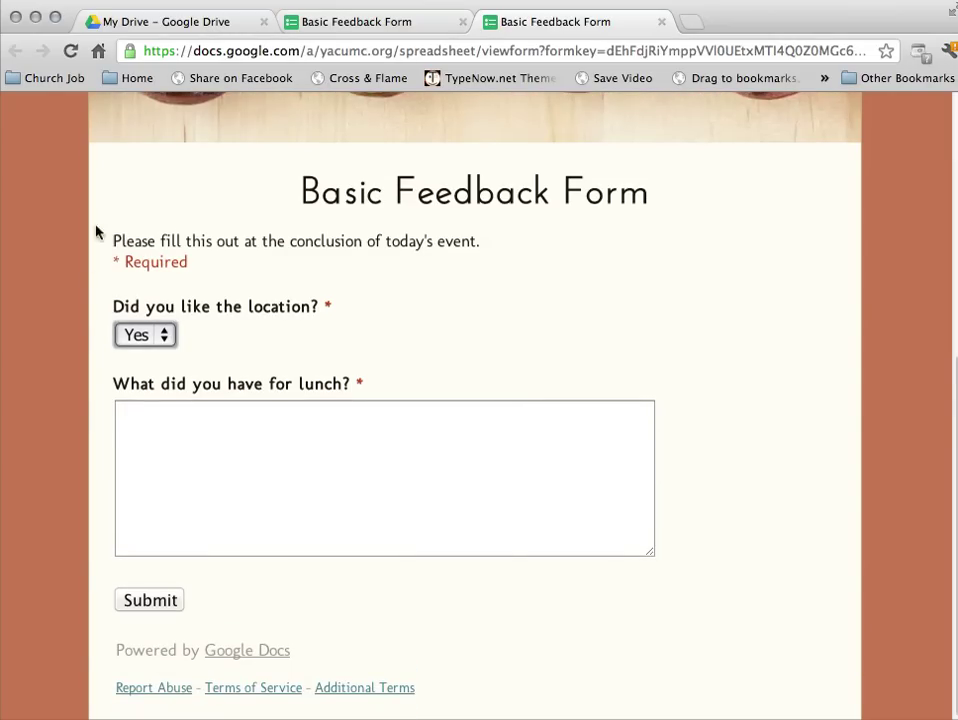
{"action": "left_click", "coordinate": [166, 336]}
{"action": "left_click", "coordinate": [243, 442]}
{"action": "type", "text": "A very fine sandwich."}
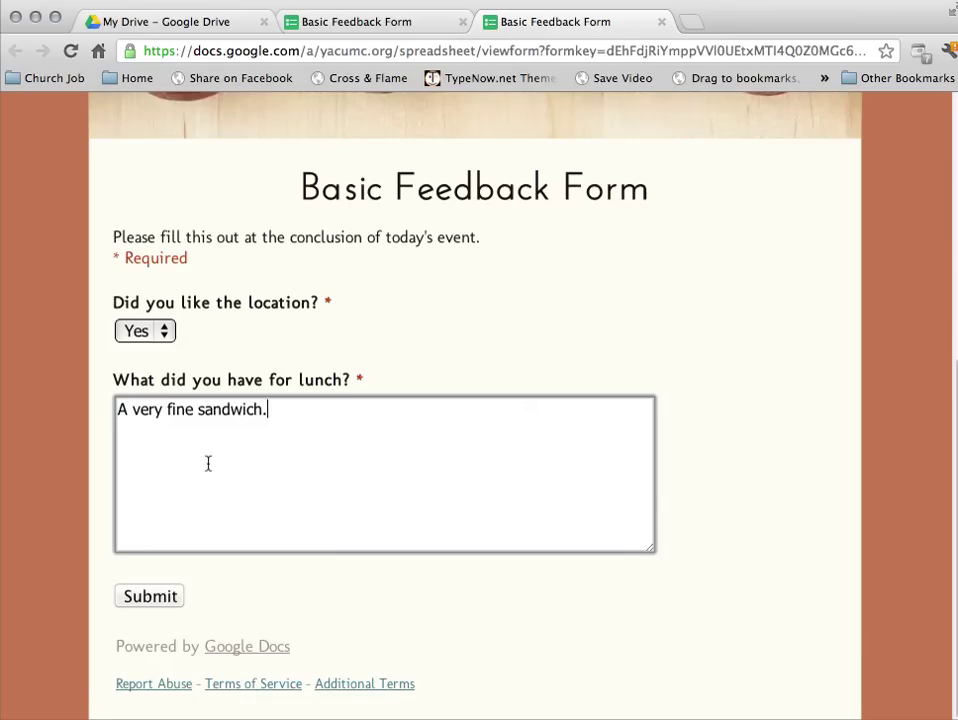
{"action": "left_click", "coordinate": [143, 596]}
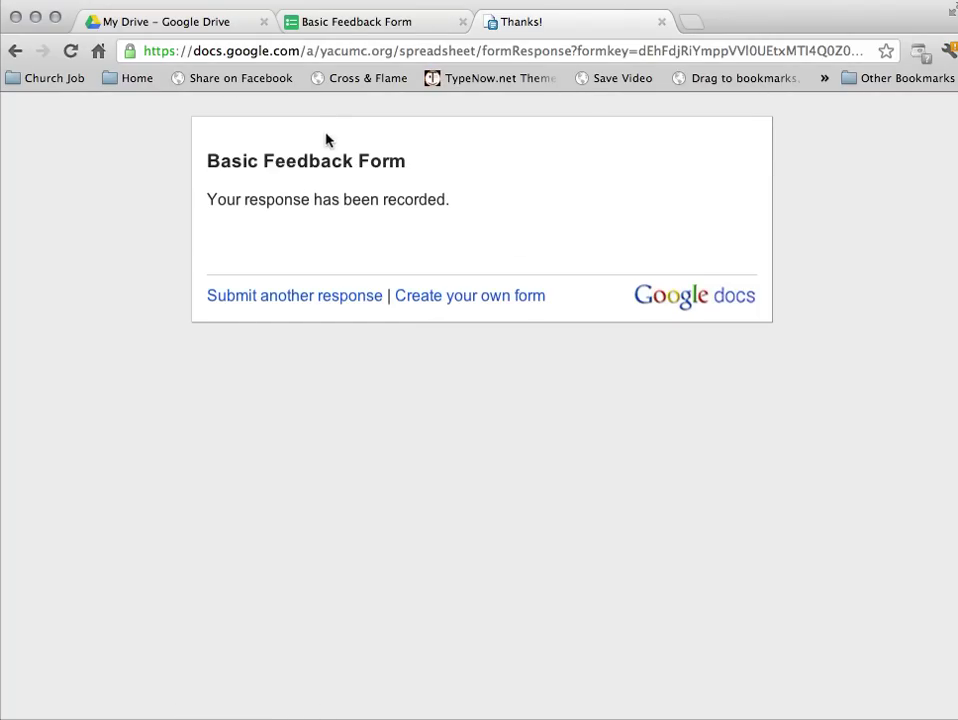
Go back to the live form tab, then switch to the Google Drive file list.
{"action": "left_click", "coordinate": [349, 24]}
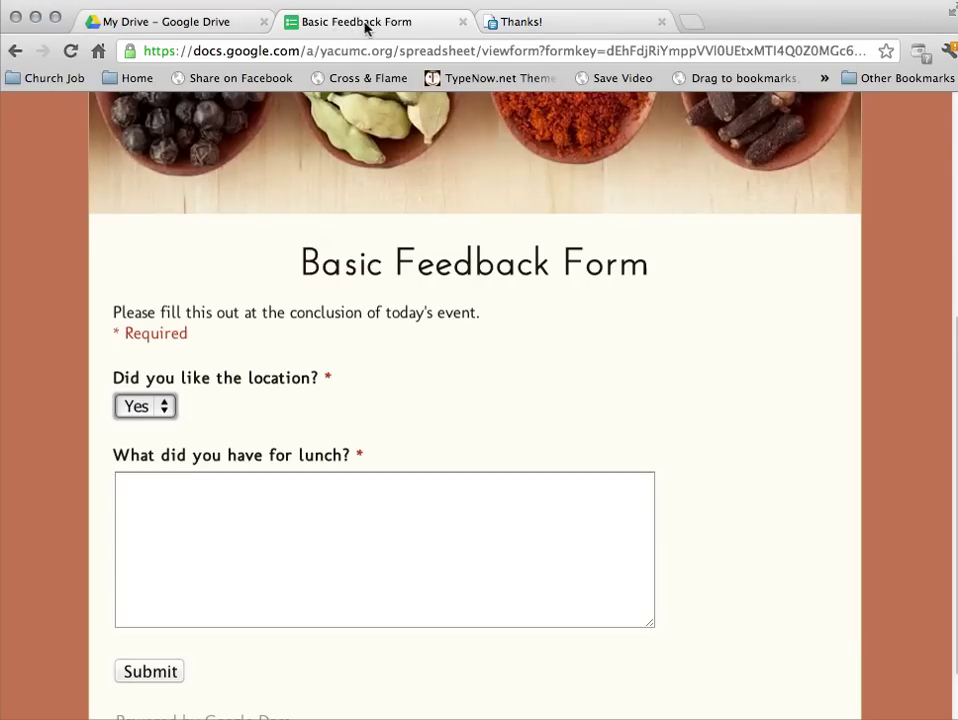
{"action": "scroll", "coordinate": [390, 242], "scroll_direction": "up", "scroll_amount": 3}
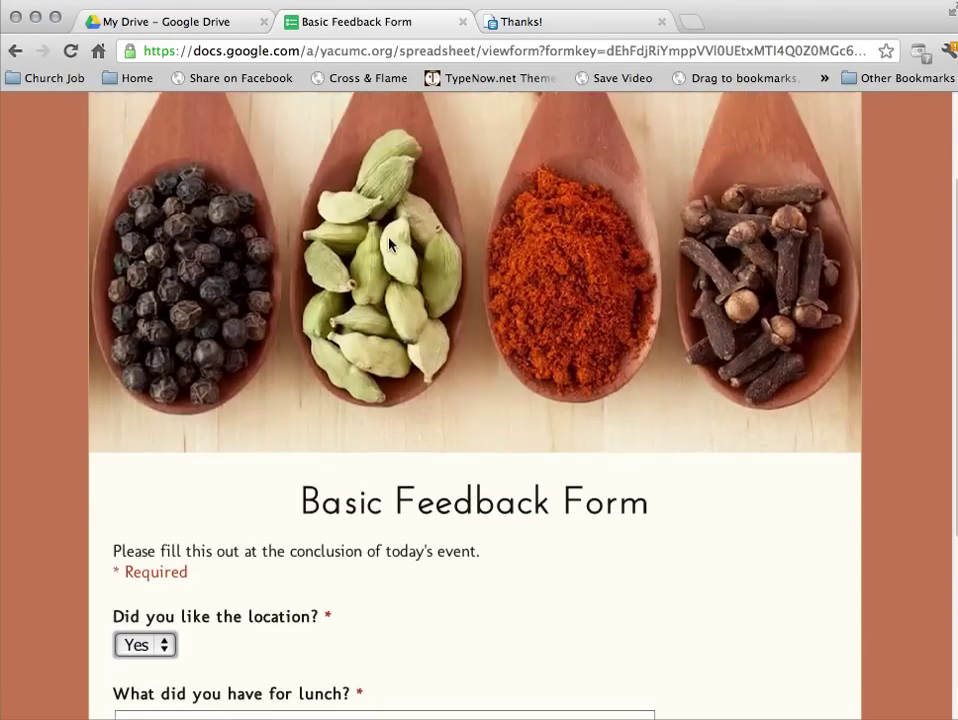
{"action": "scroll", "coordinate": [390, 242], "scroll_direction": "down", "scroll_amount": 4}
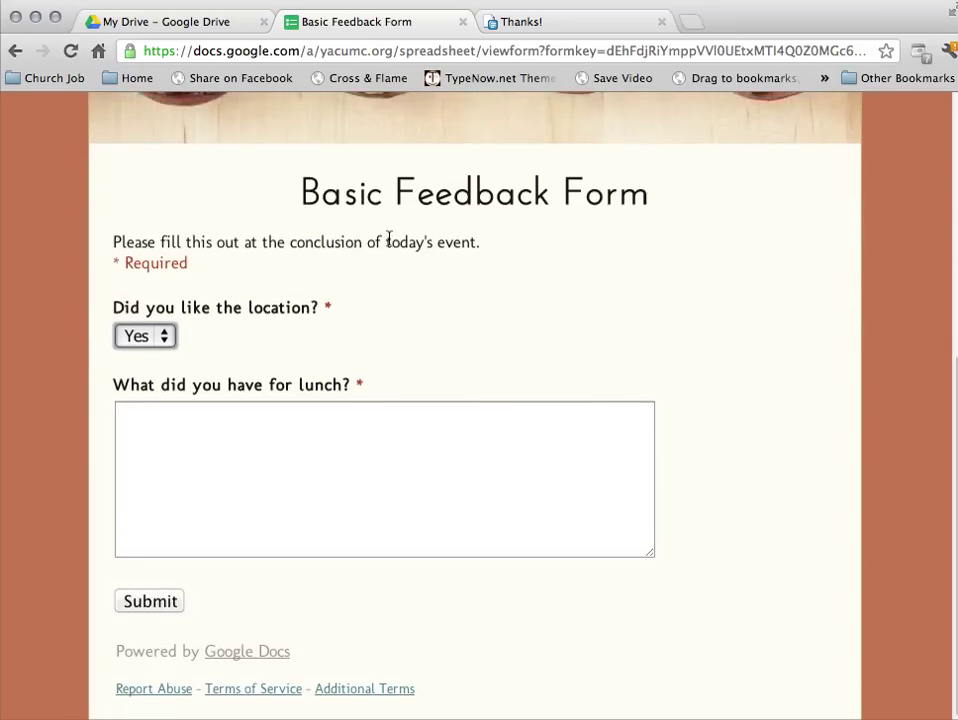
{"action": "scroll", "coordinate": [388, 240], "scroll_direction": "up", "scroll_amount": 4}
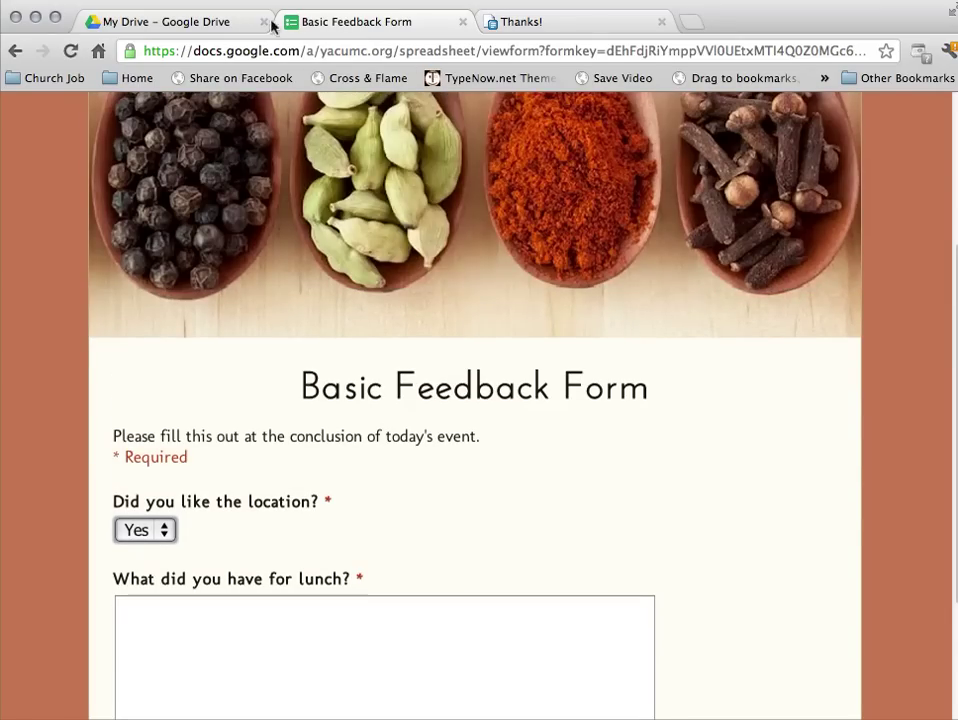
{"action": "left_click", "coordinate": [182, 24]}
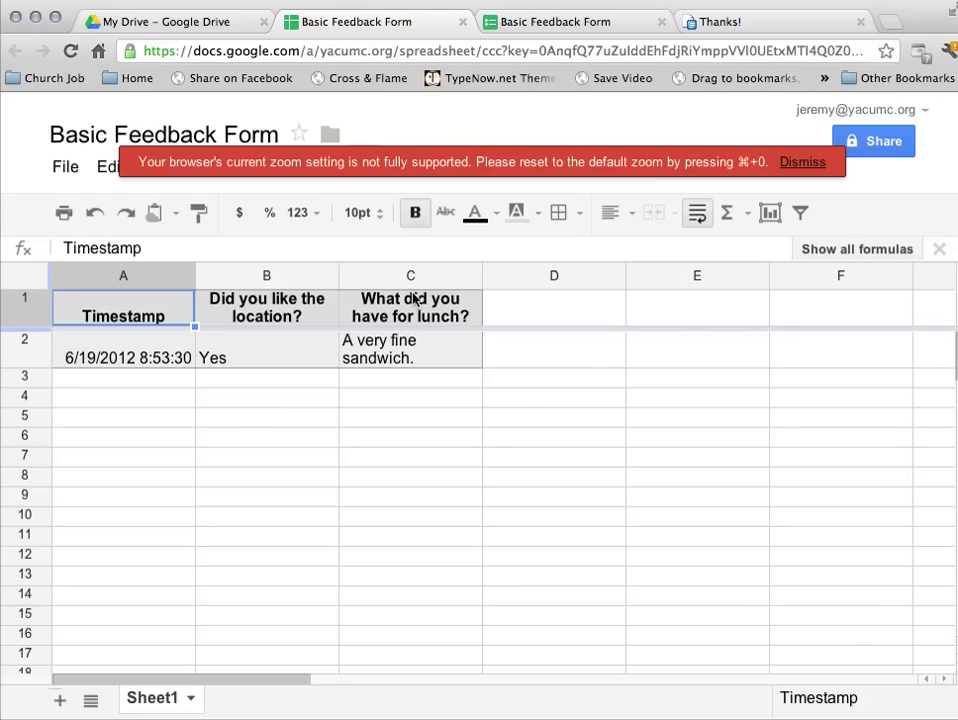
Dismiss the zoom warning on the response sheet, then browse the Form menu without choosing anything.
{"action": "left_click", "coordinate": [795, 161]}
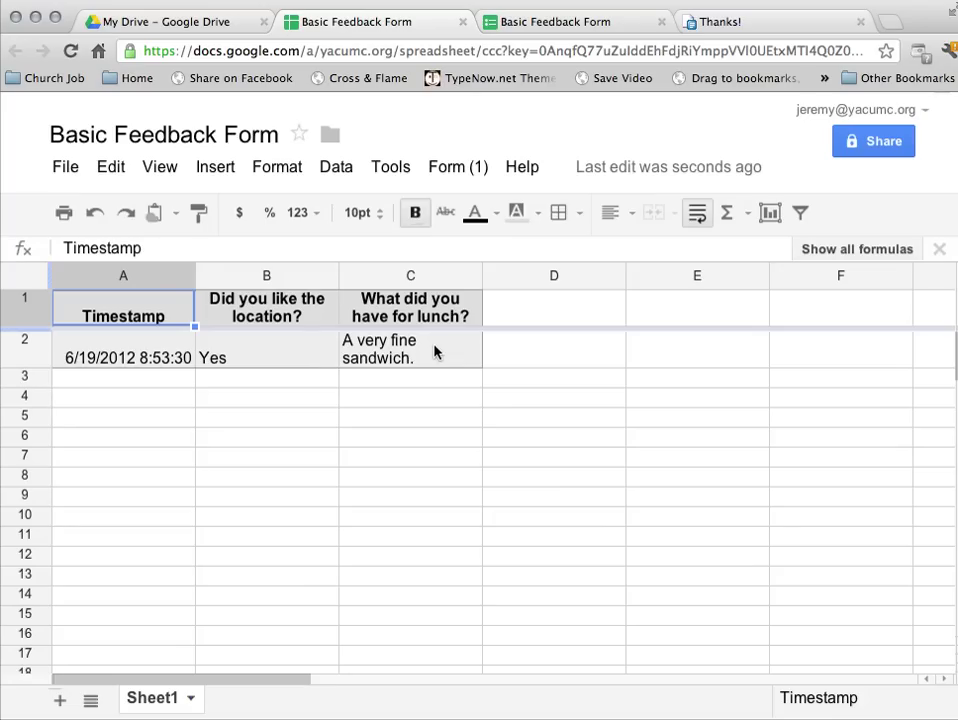
{"action": "left_click", "coordinate": [453, 171]}
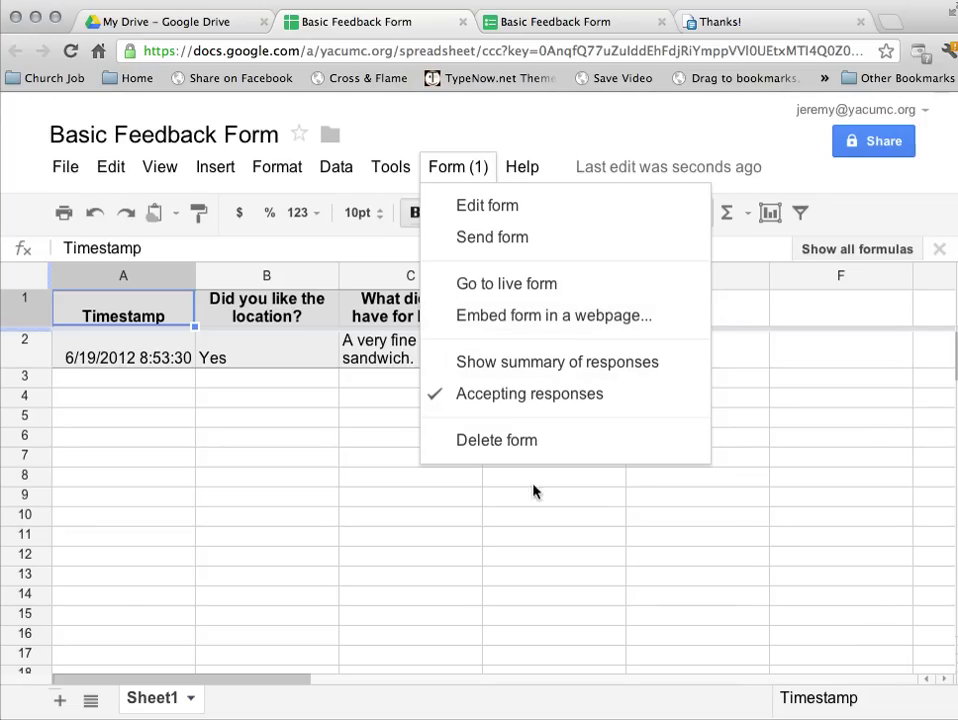
{"action": "left_click", "coordinate": [458, 167]}
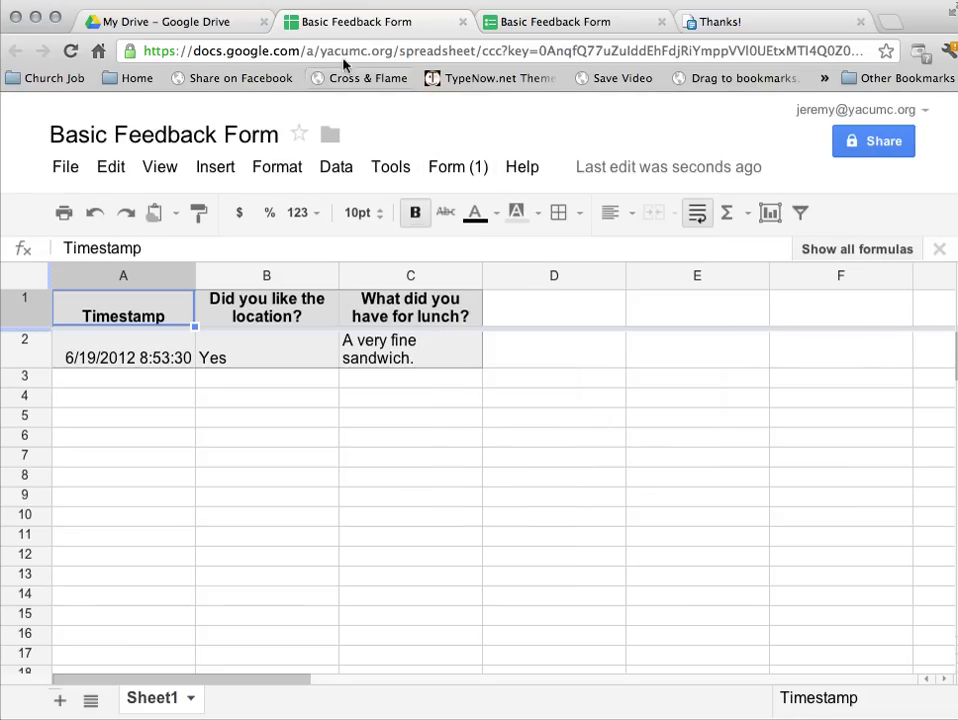
{"action": "left_click", "coordinate": [528, 24]}
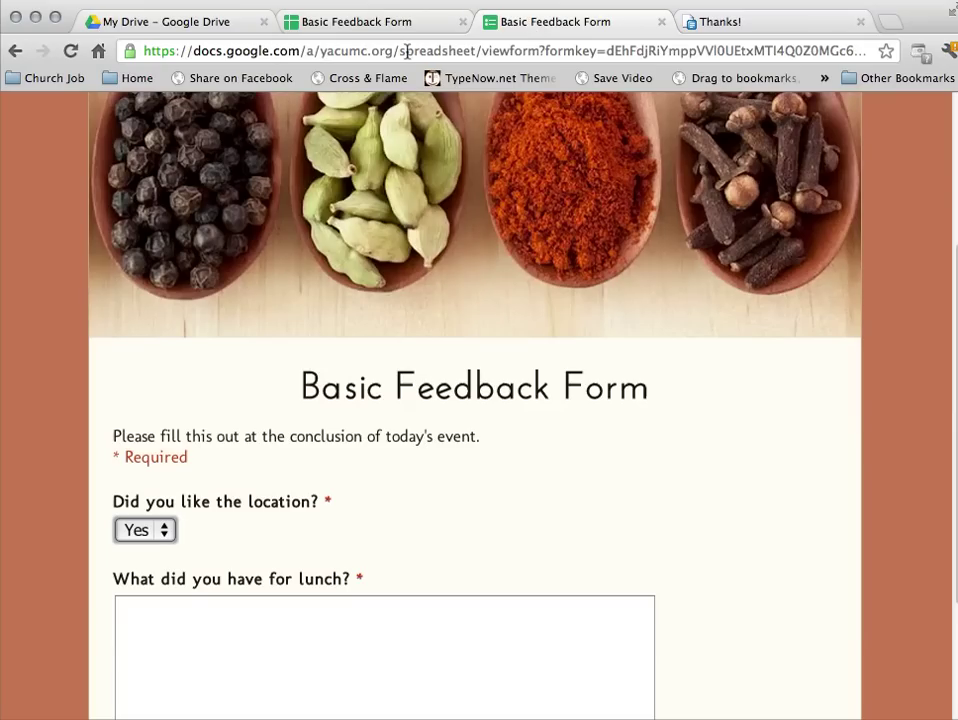
{"action": "left_click", "coordinate": [406, 52]}
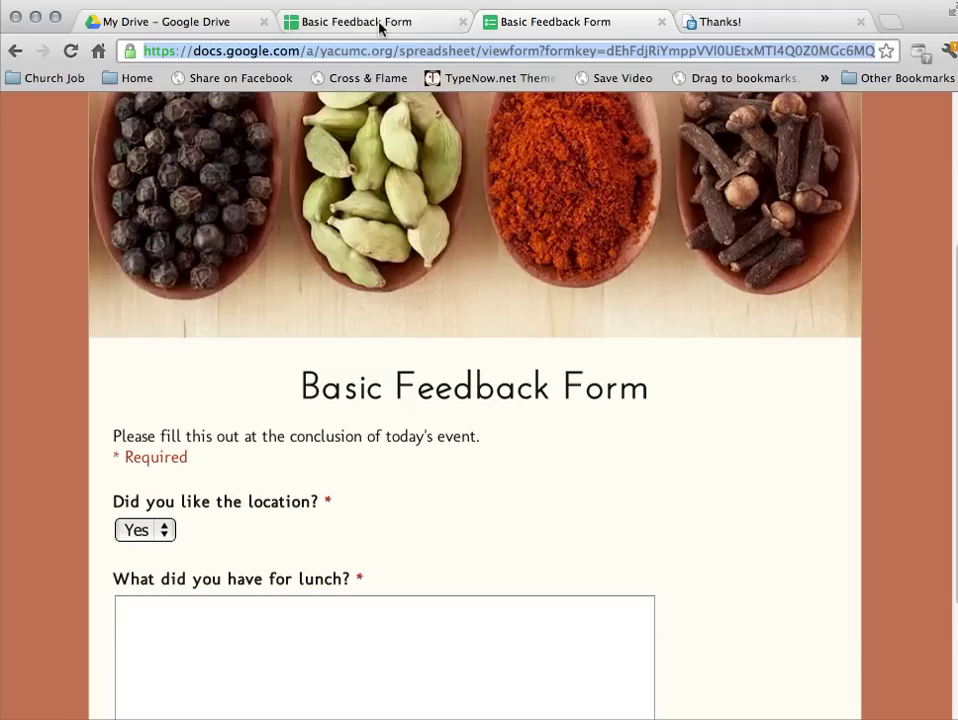
{"action": "left_click", "coordinate": [375, 24]}
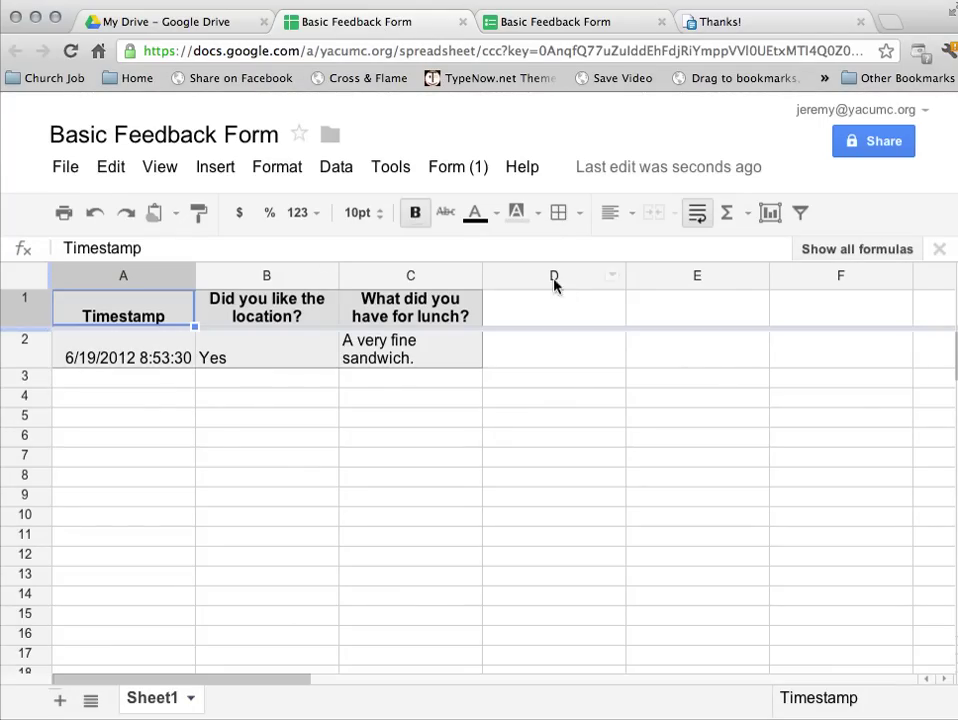
{"action": "left_click", "coordinate": [329, 175]}
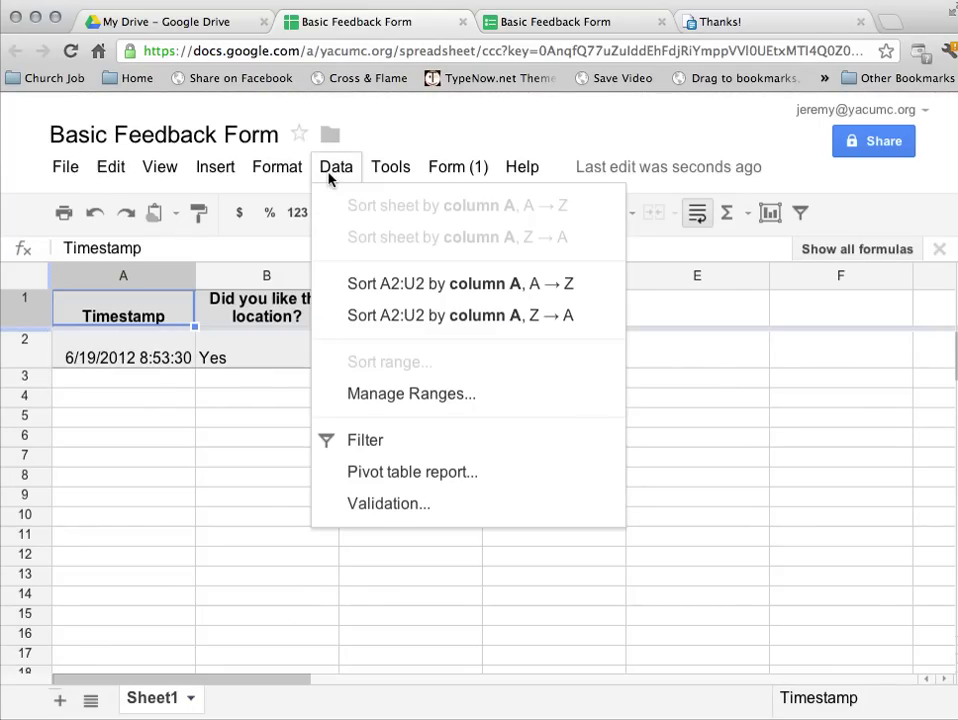